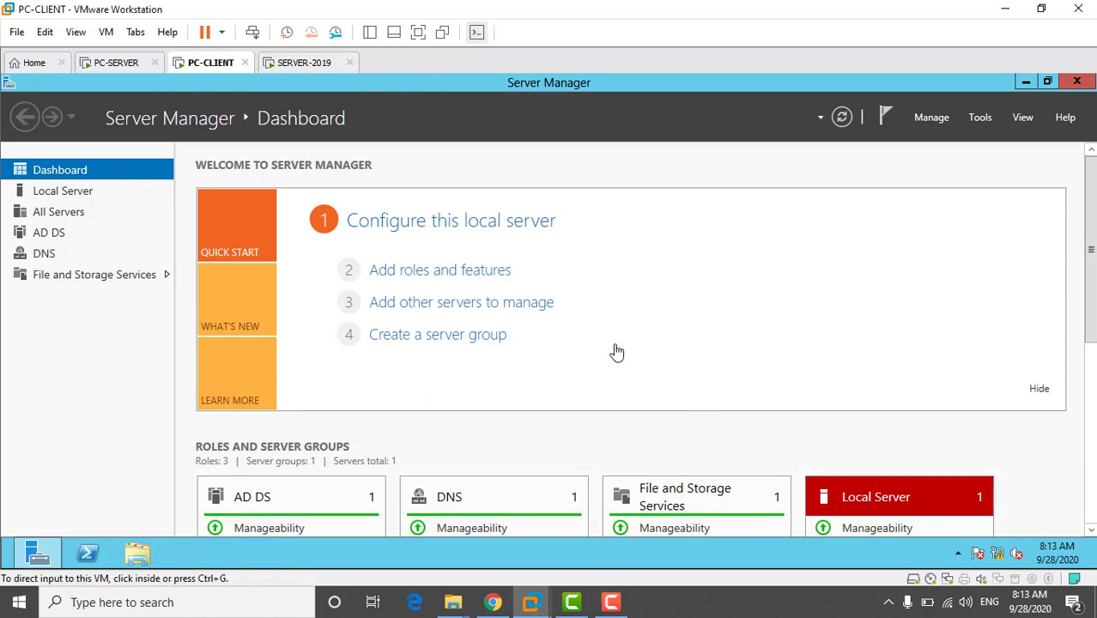
Ping 192.168.1.6 from PowerShell on the PC-SERVER virtual machine to test connectivity, and close PowerShell
click(123, 64)
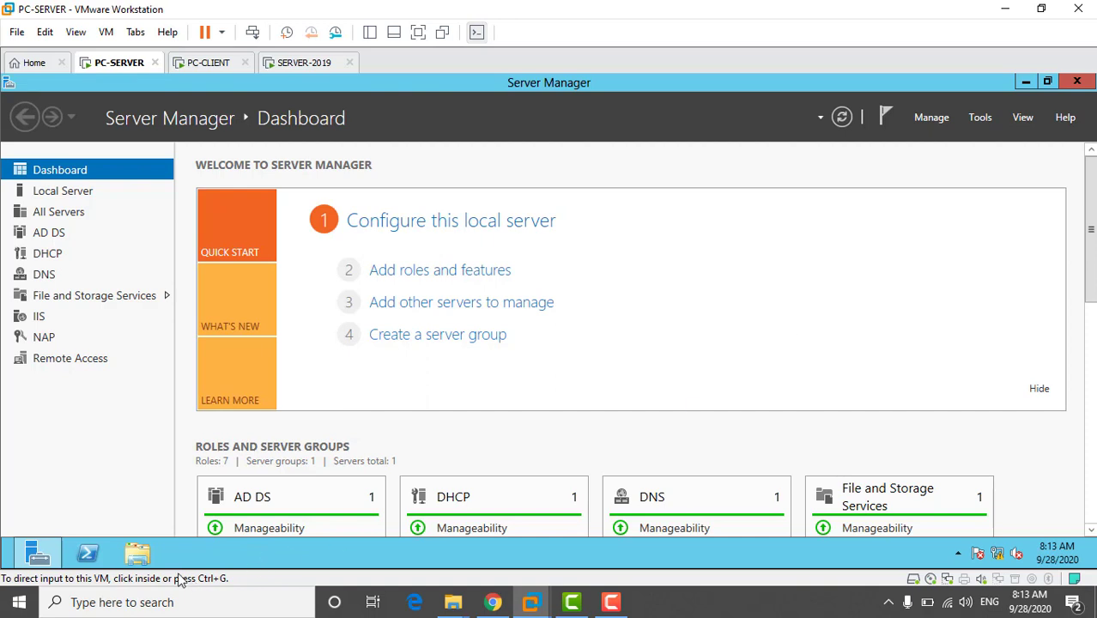
click(91, 556)
text(p)
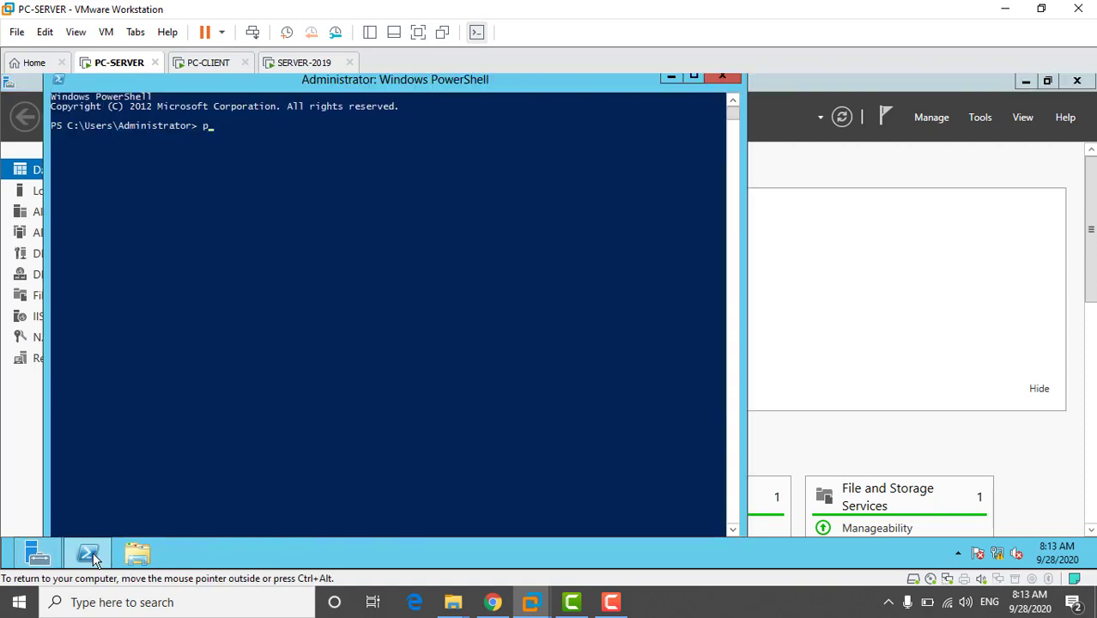
text(ing)
text(192.168.1.6)
key(Return)
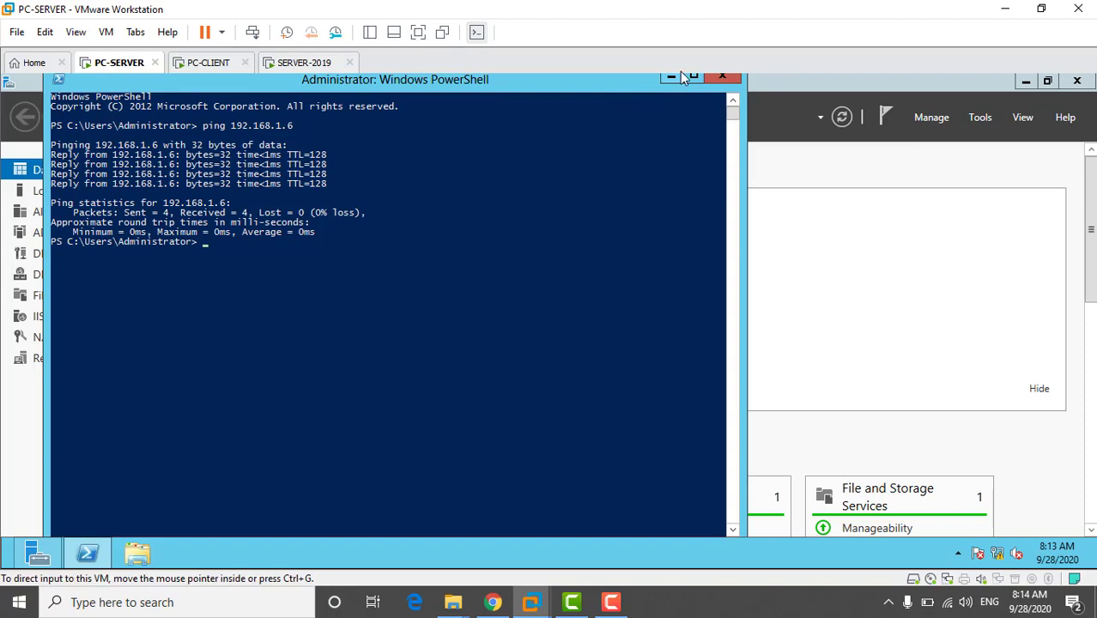
click(722, 77)
Ping 192.168.1.3 from PowerShell on the PC-CLIENT virtual machine, and close PowerShell
click(206, 62)
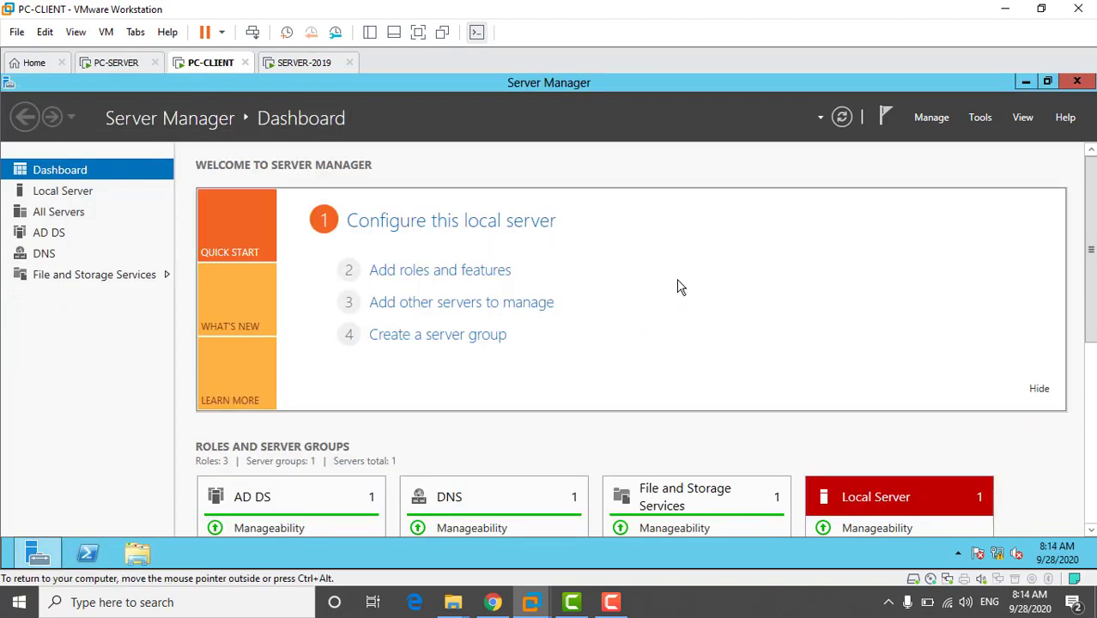
click(86, 558)
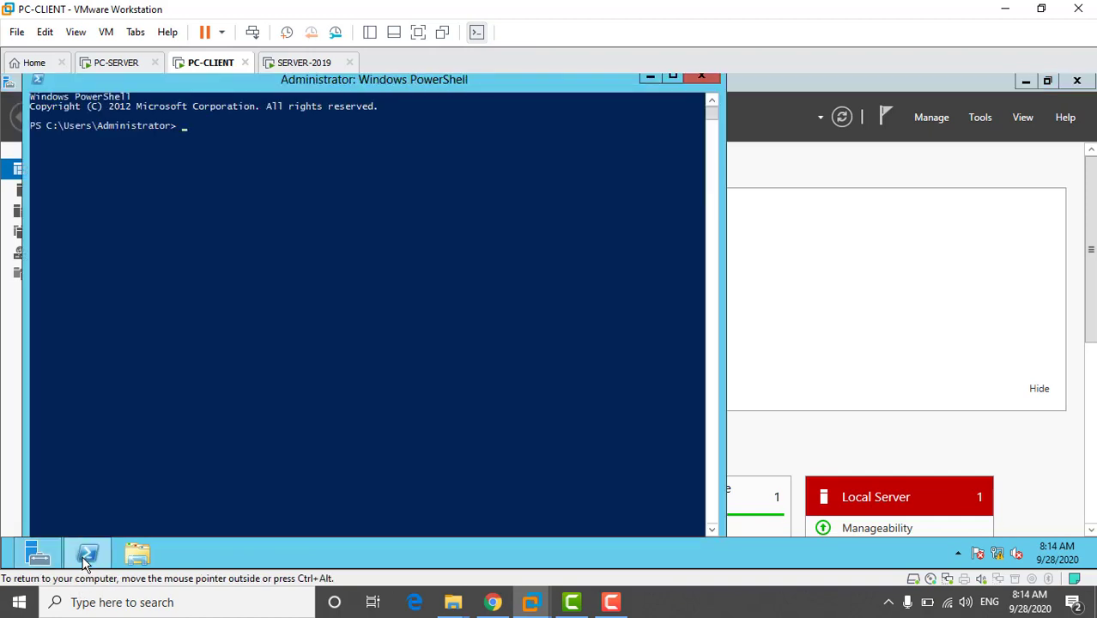
text(ping 192.168.1.3)
key(Return)
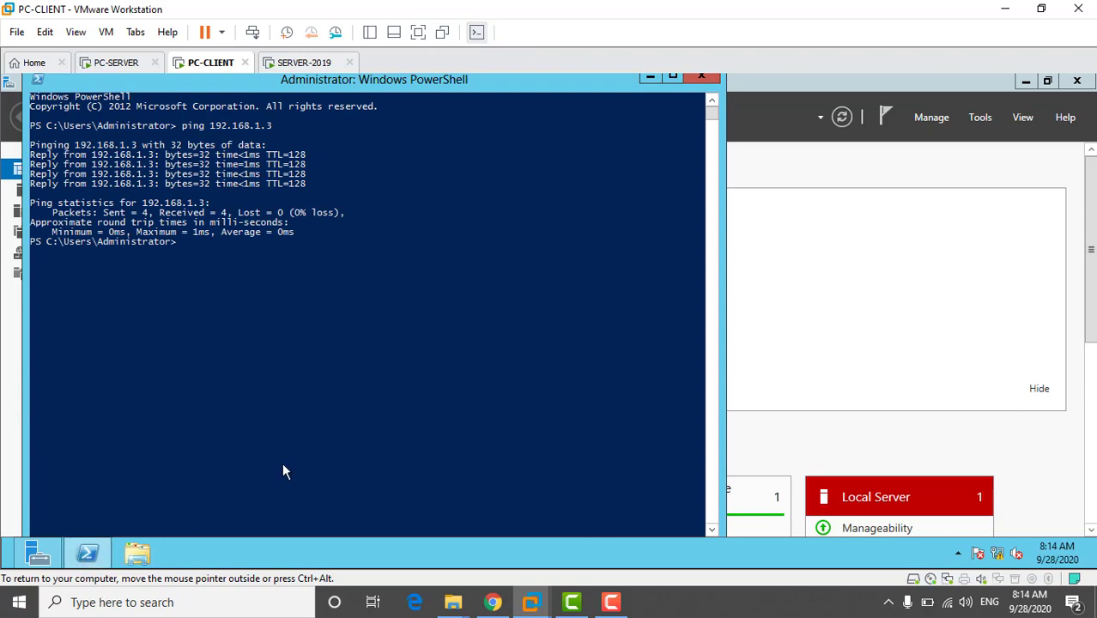
click(700, 80)
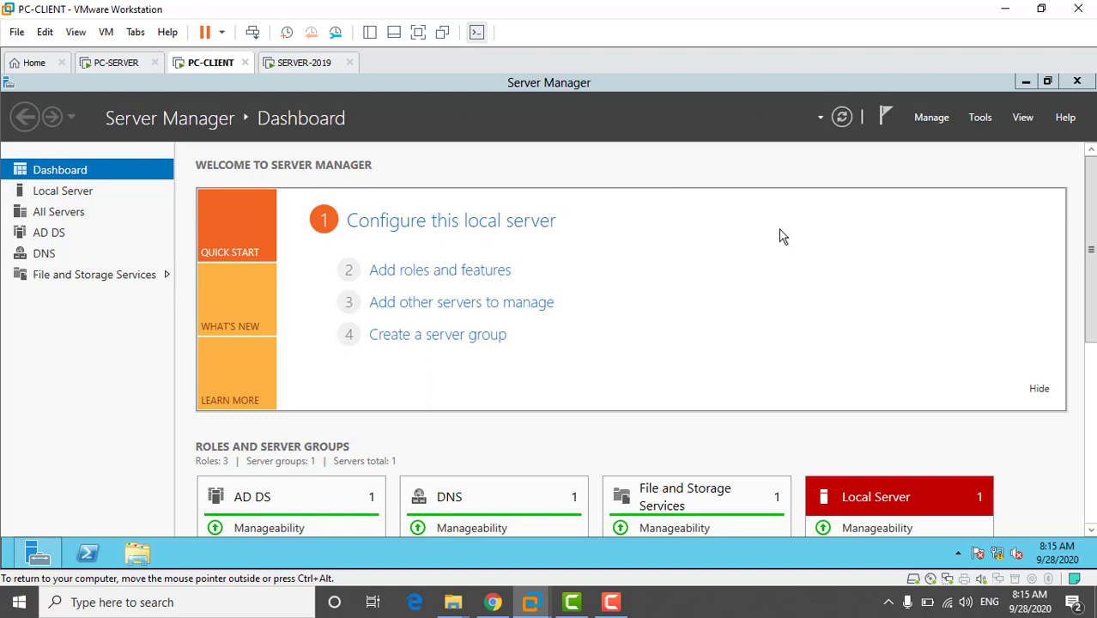
Start a new forward lookup stub zone in DNS Manager, replicated to all DNS servers on domain controllers in the king.com domain
click(979, 121)
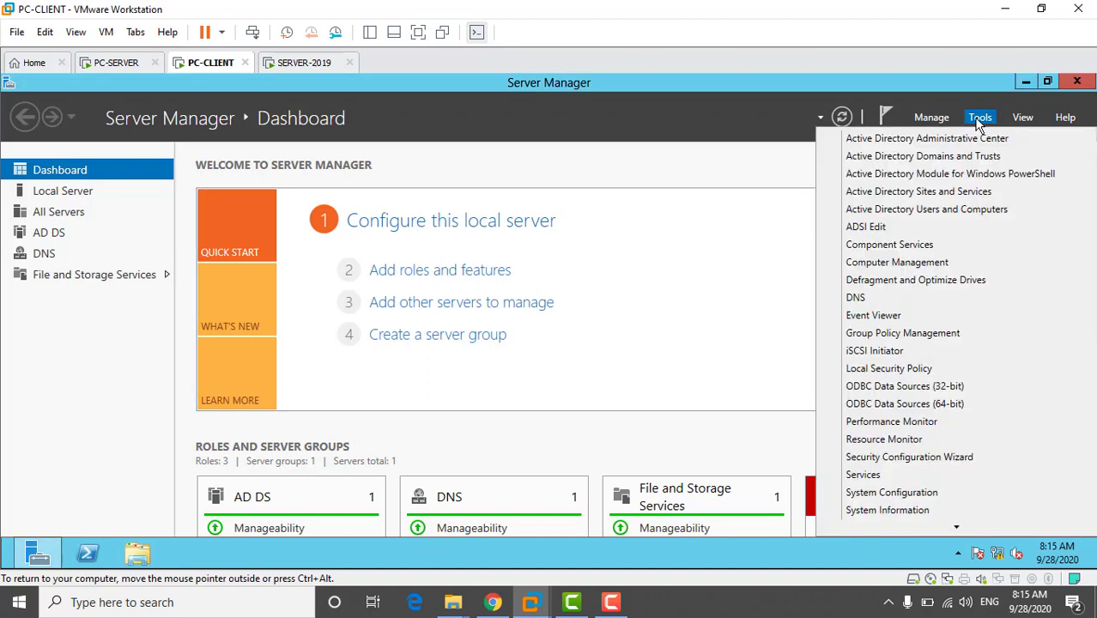
click(938, 300)
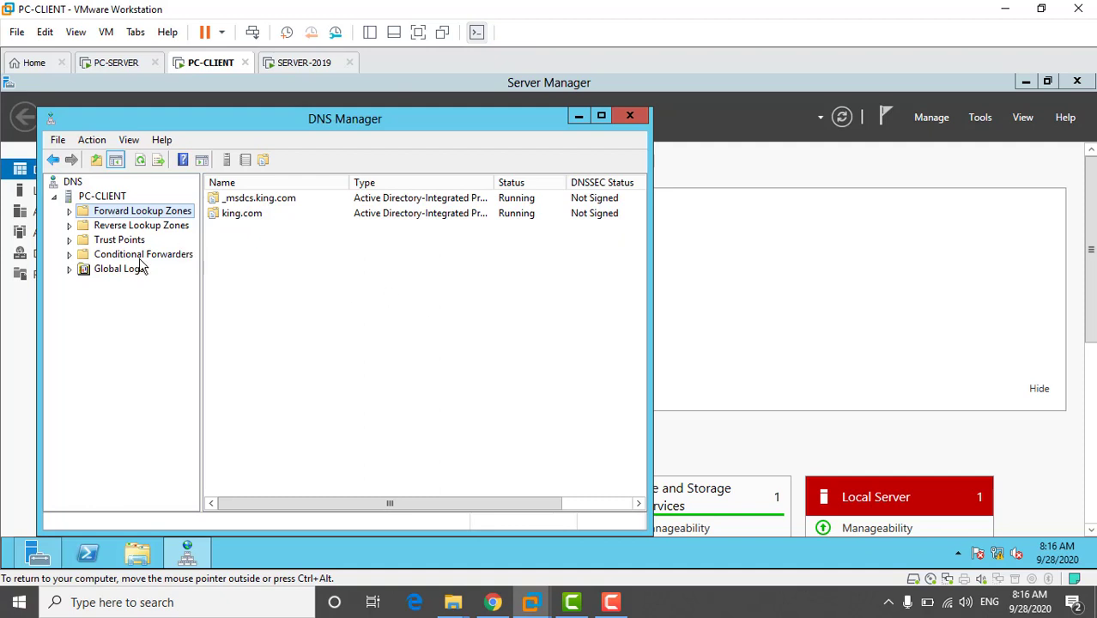
click(70, 212)
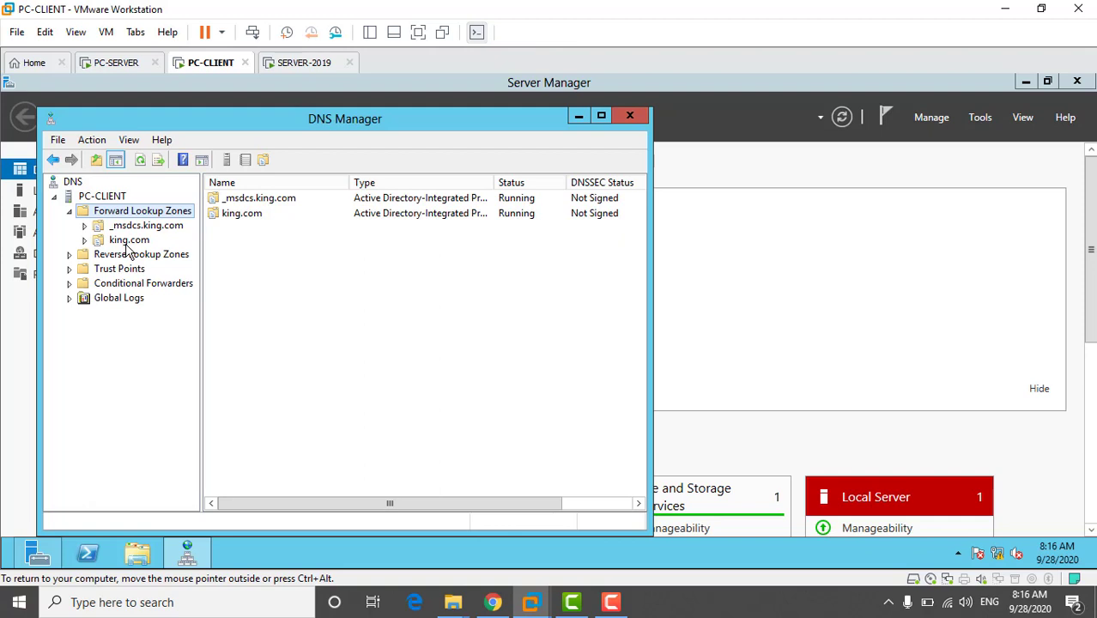
right_click(161, 215)
click(182, 226)
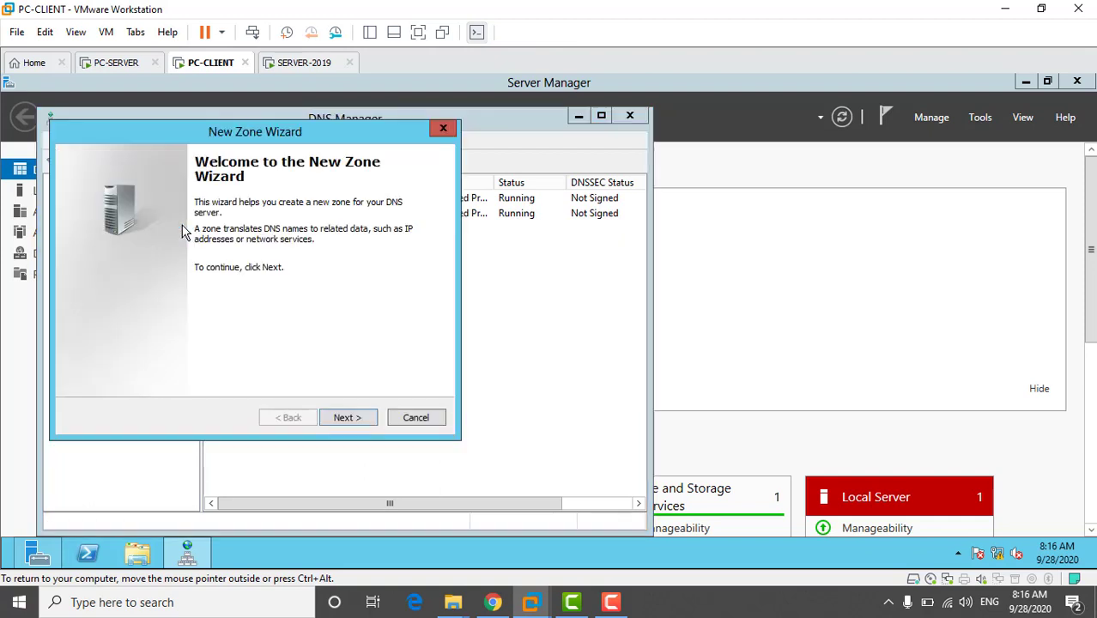
click(346, 419)
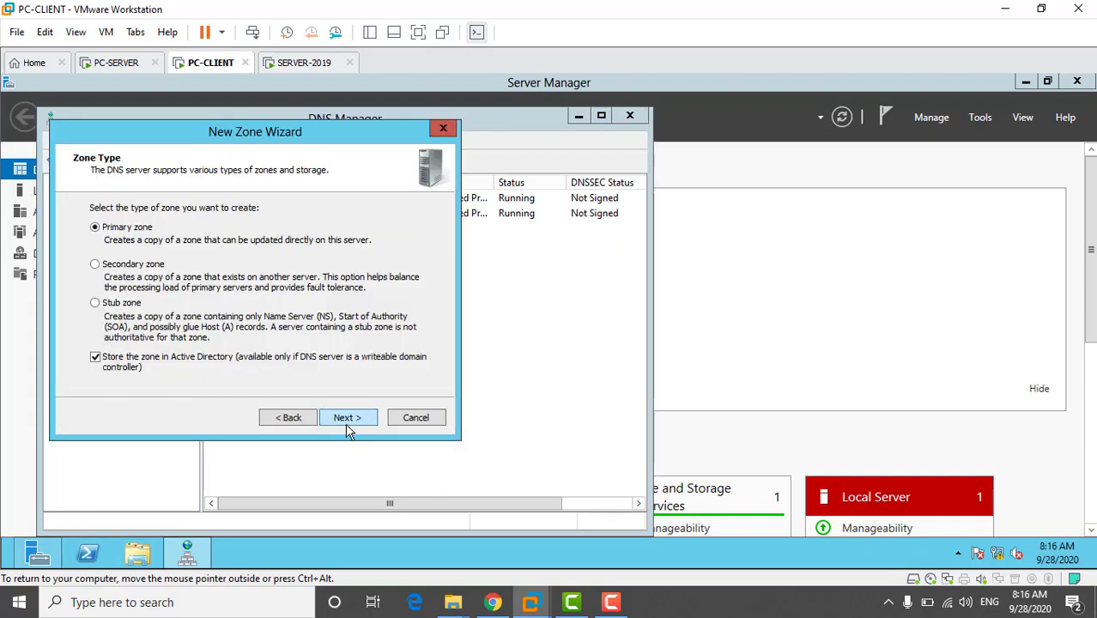
click(95, 304)
click(342, 418)
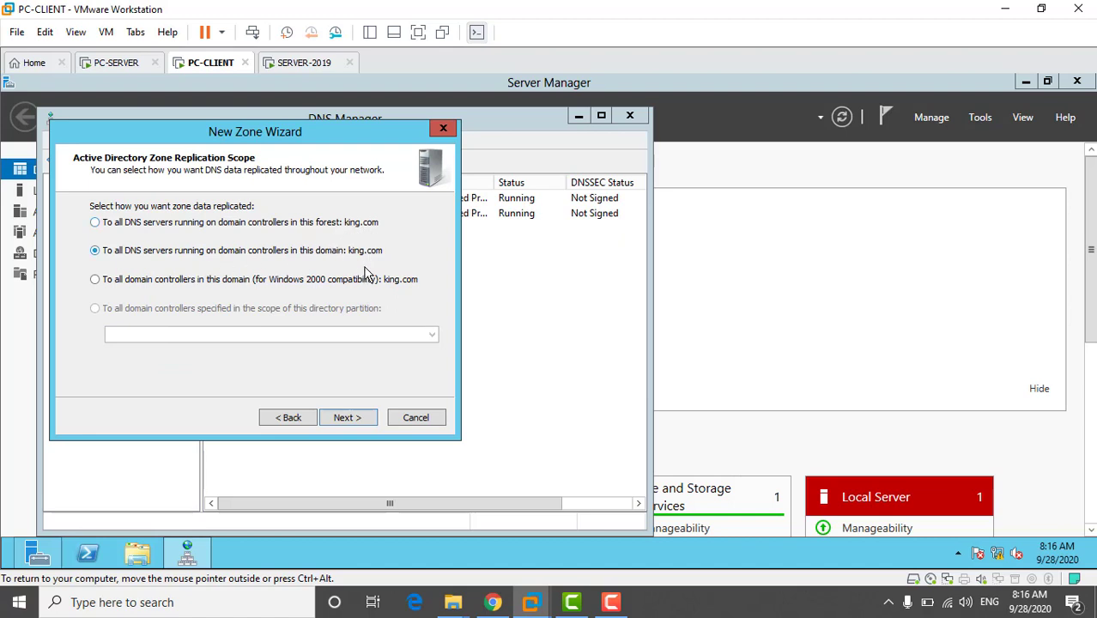
click(352, 419)
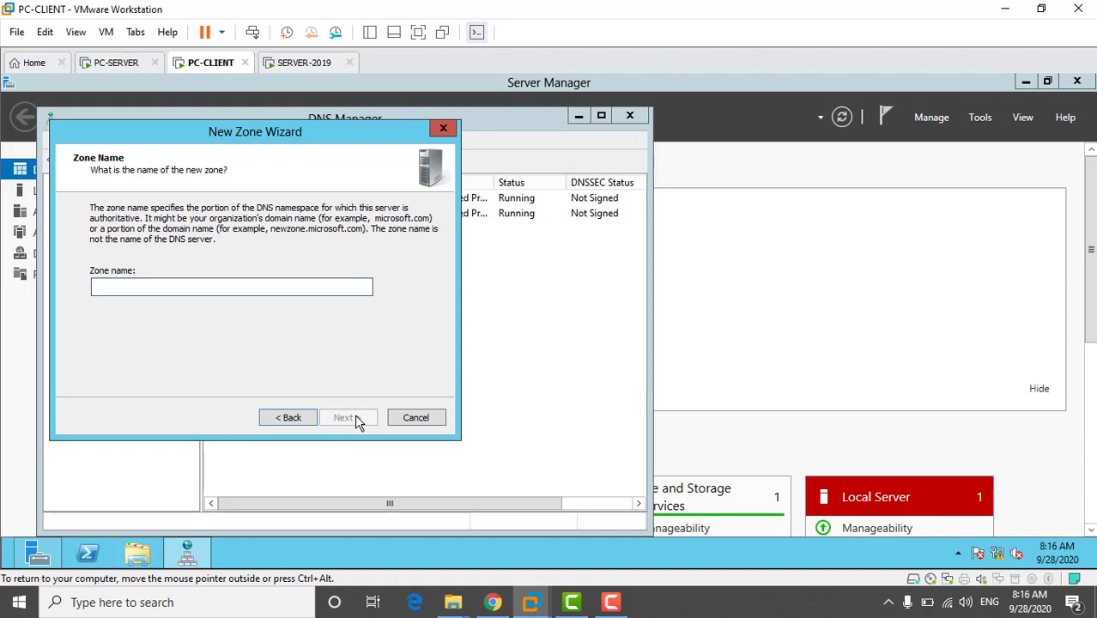
Name the stub zone power.com, create it with 192.168.1.3 as master server, and close DNS Manager
text(power.com)
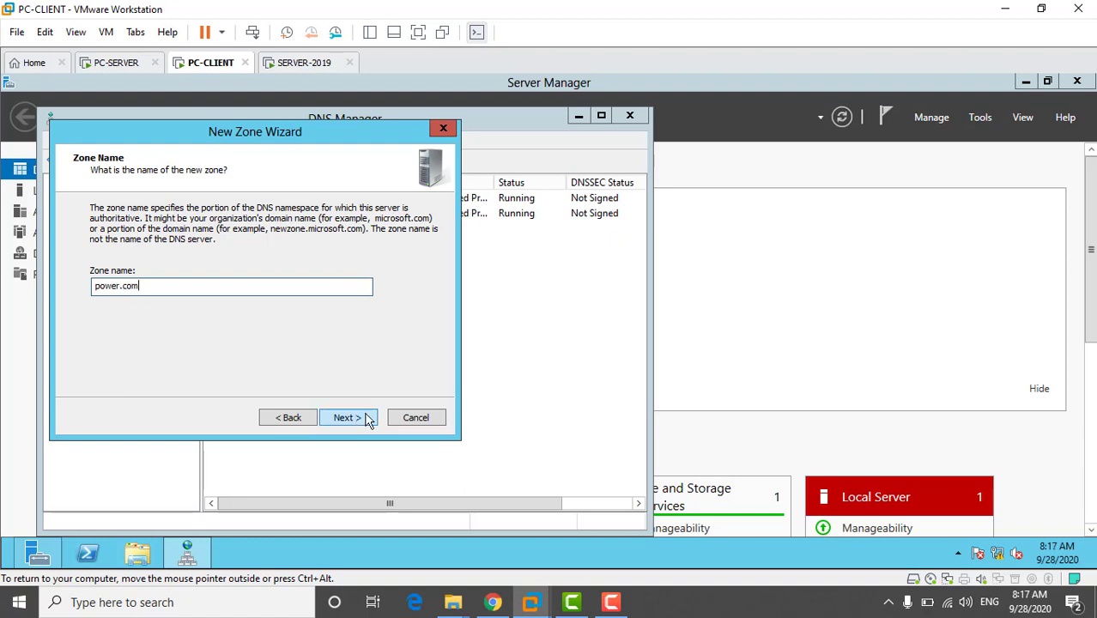
click(352, 418)
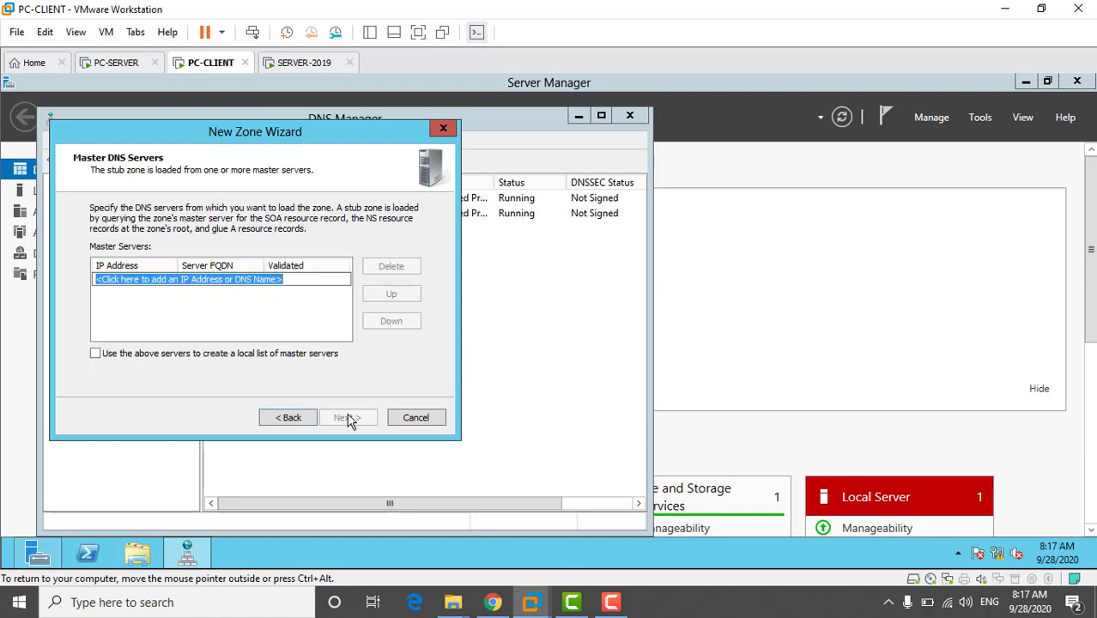
text(1)
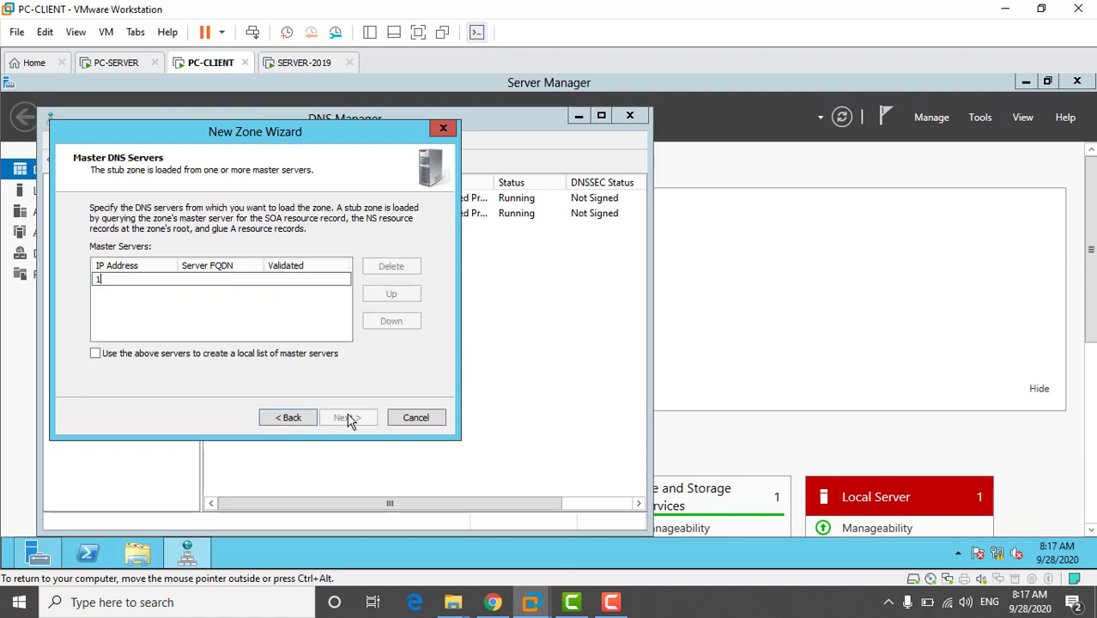
text(92.168.1.3)
click(259, 309)
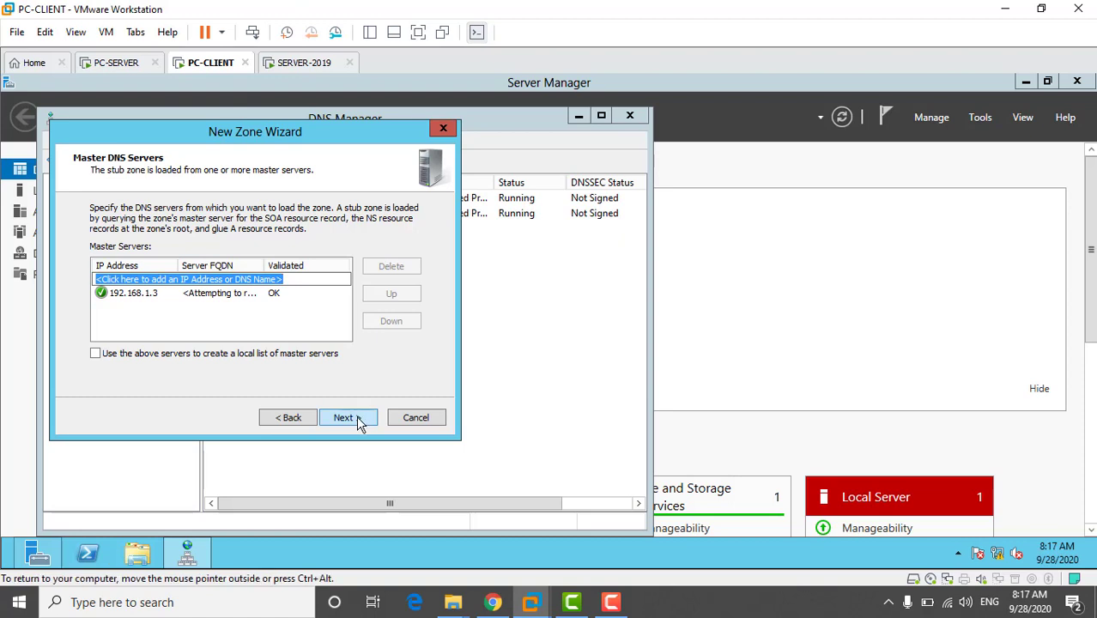
click(358, 420)
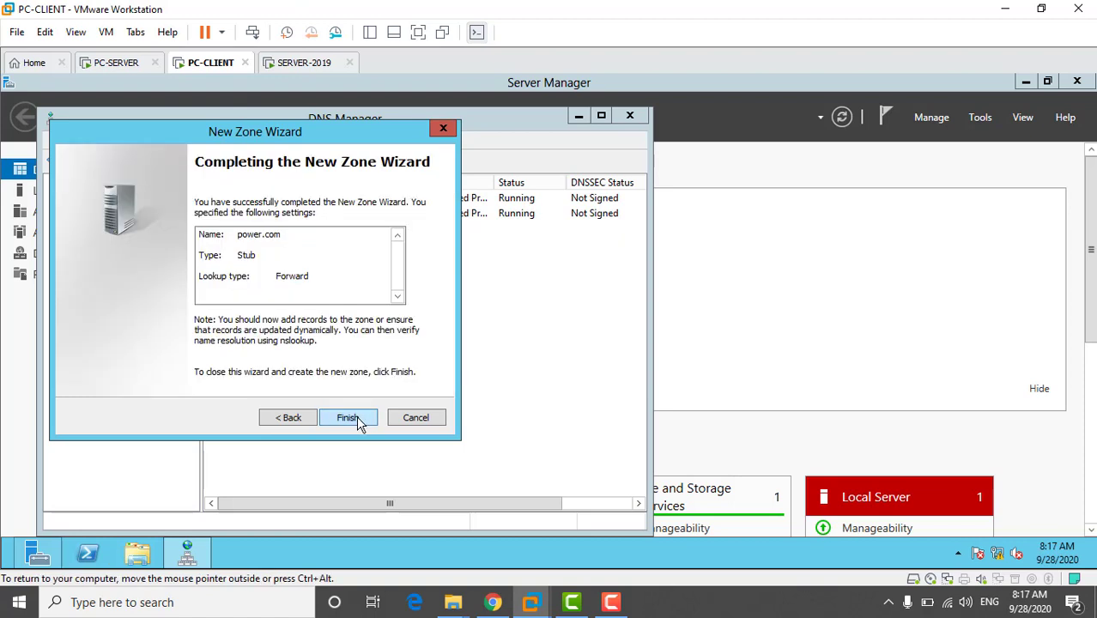
click(356, 417)
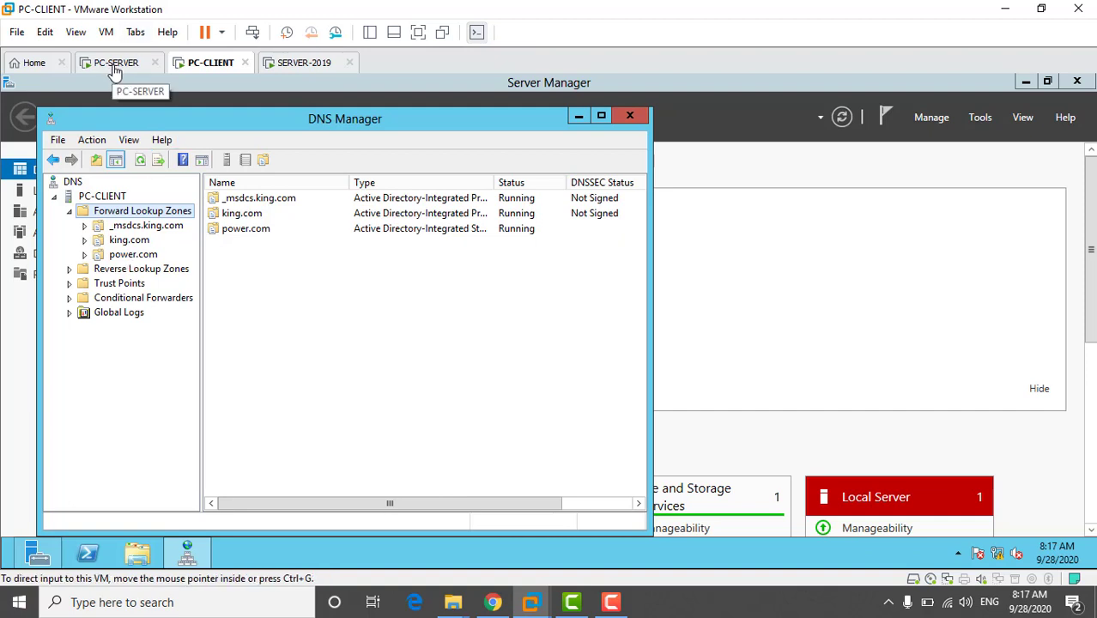
click(636, 120)
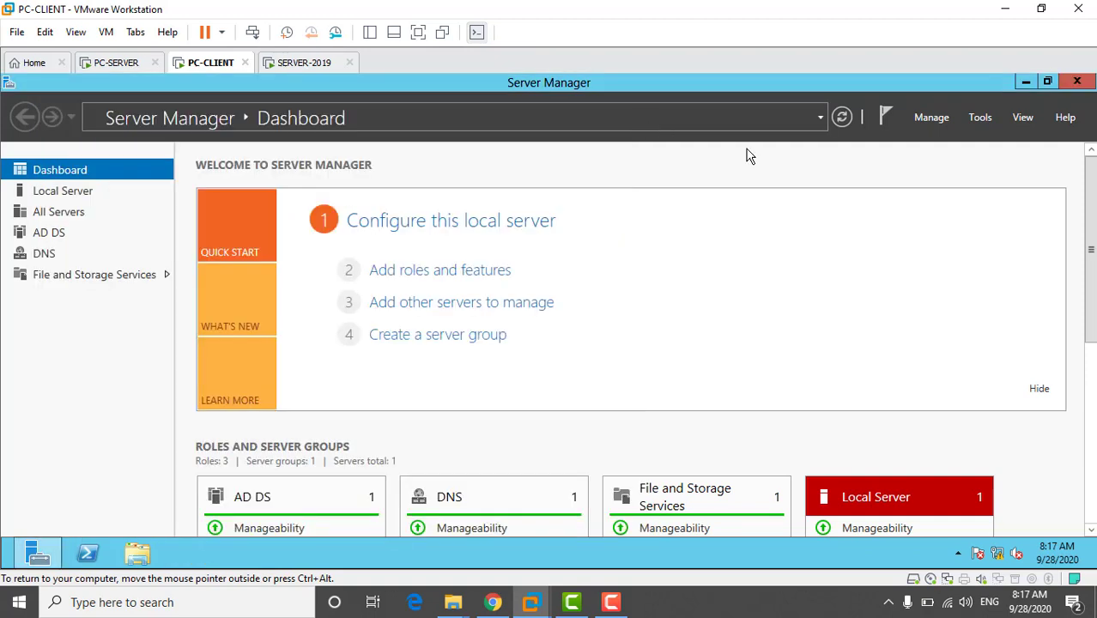
Start a new trust from the king.com domain properties in Active Directory Domains and Trusts
click(980, 120)
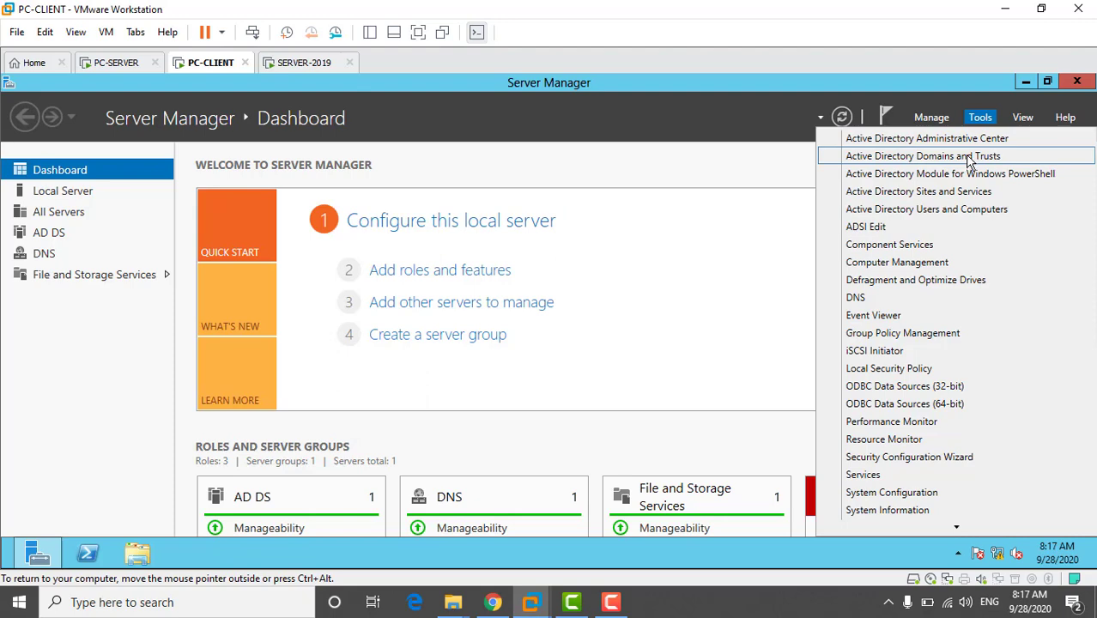
click(970, 162)
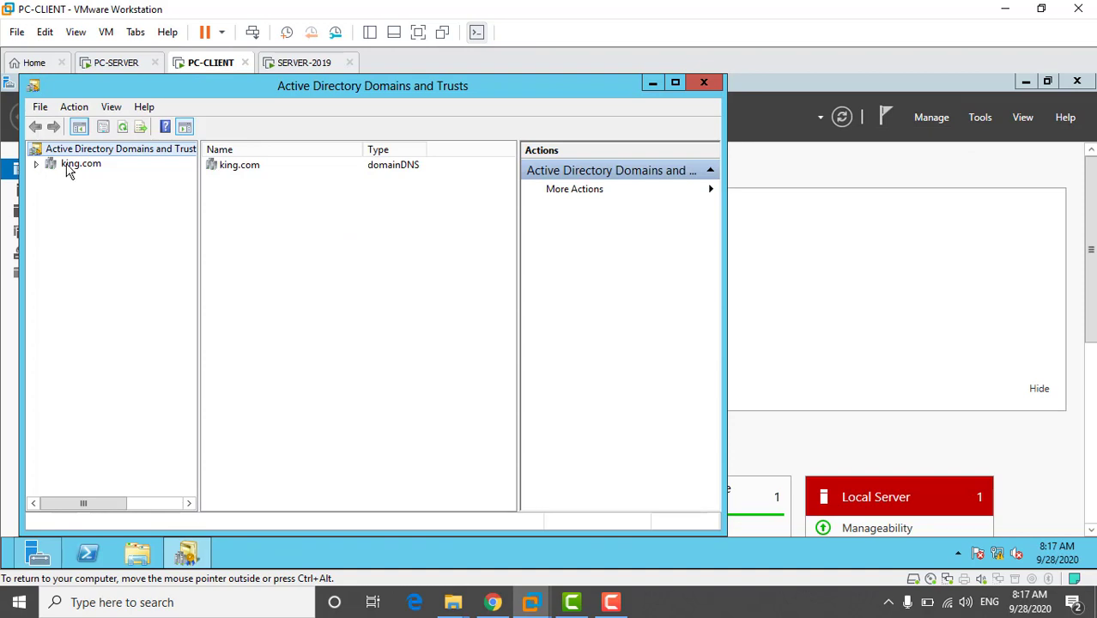
right_click(69, 168)
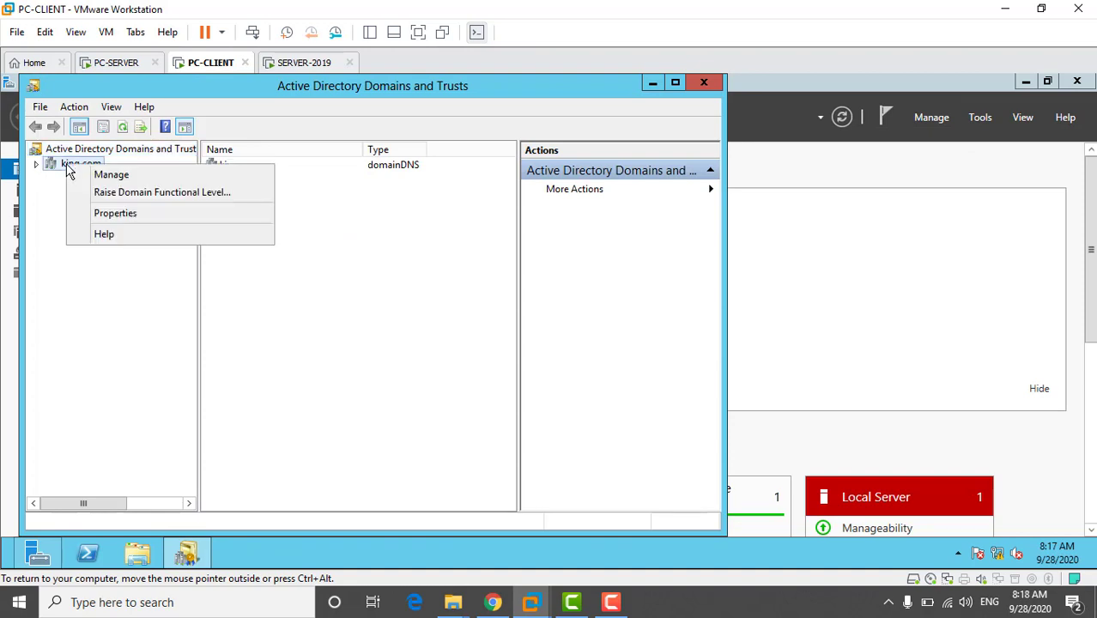
click(94, 217)
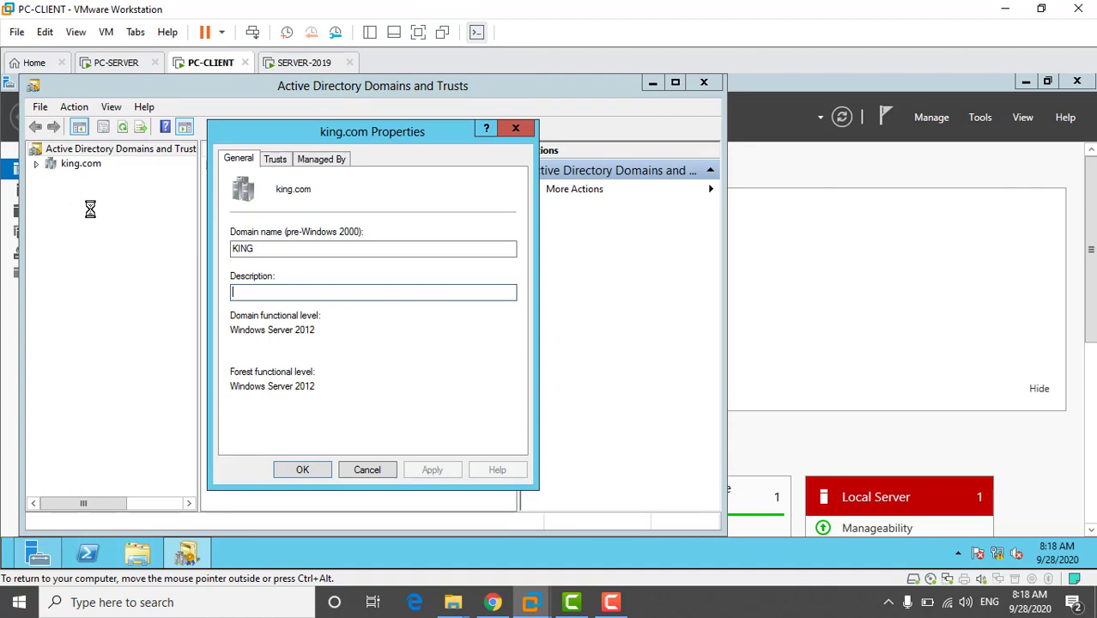
click(282, 162)
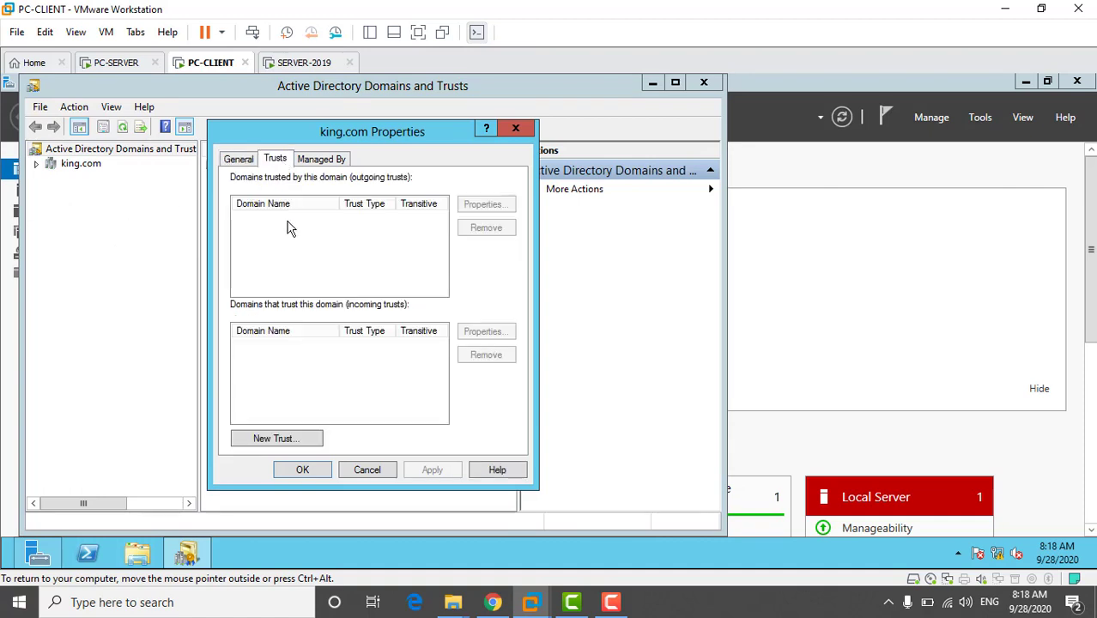
click(290, 442)
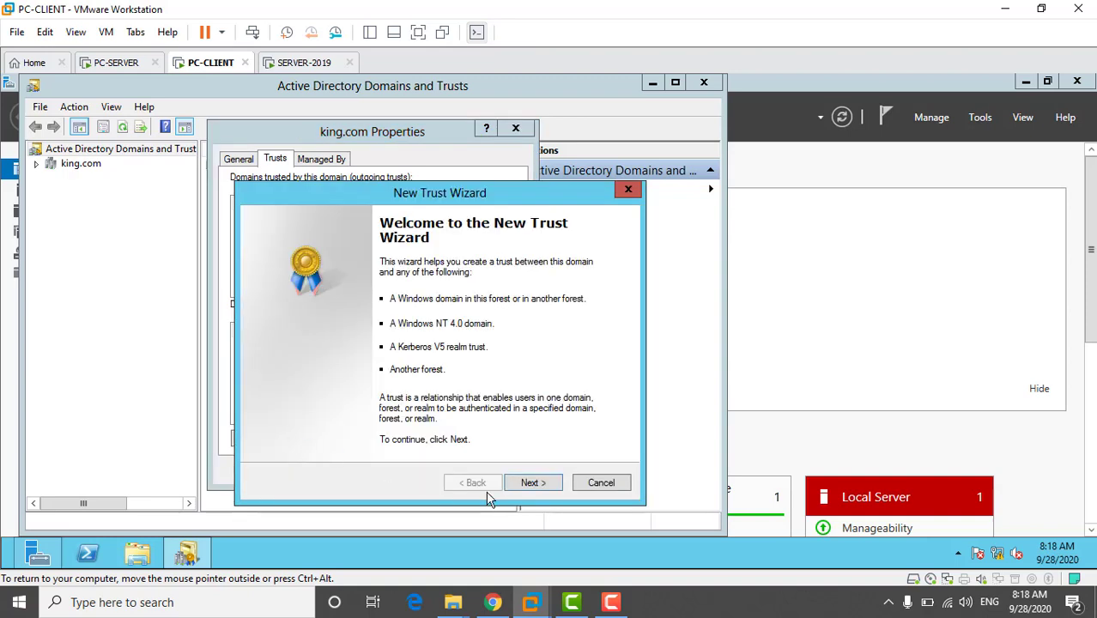
Enter power.com as the name of the domain for the new trust
click(531, 483)
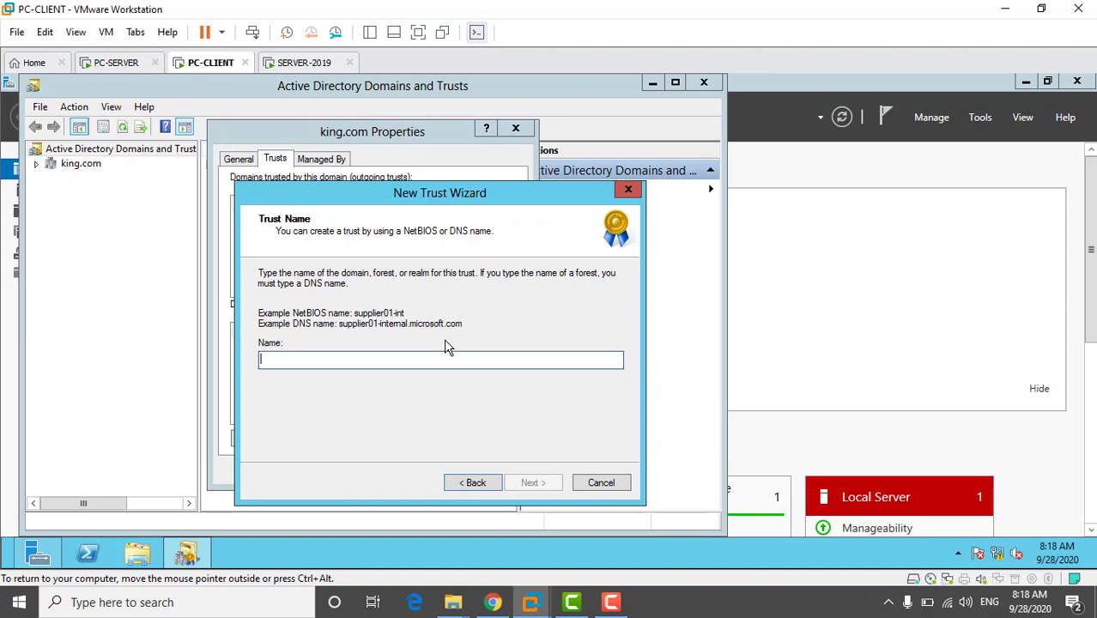
text(po)
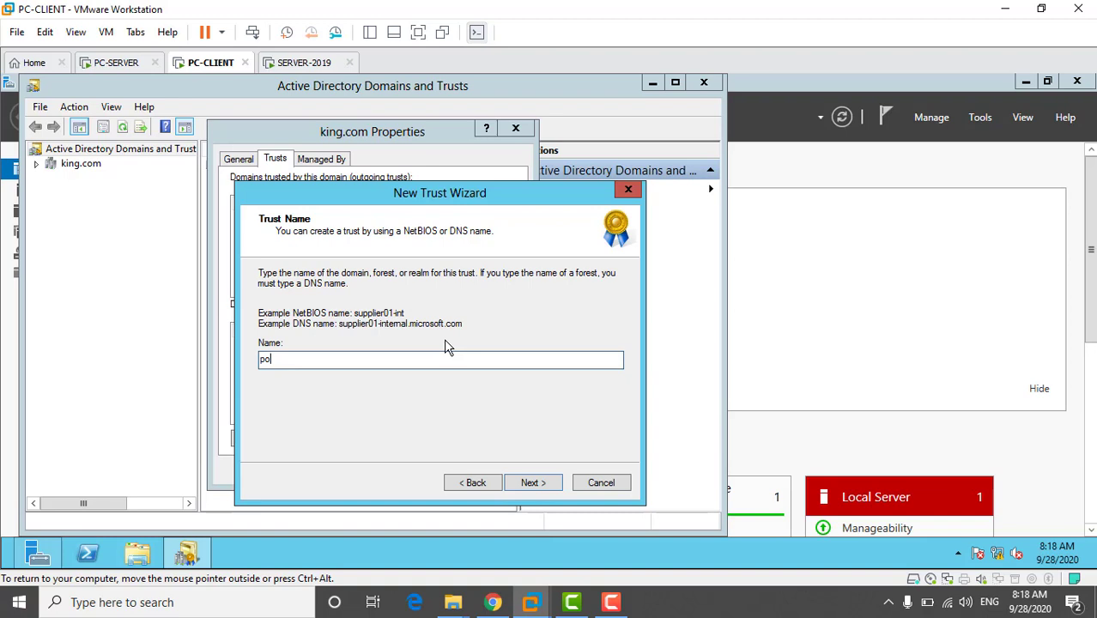
text(wer.com)
click(549, 483)
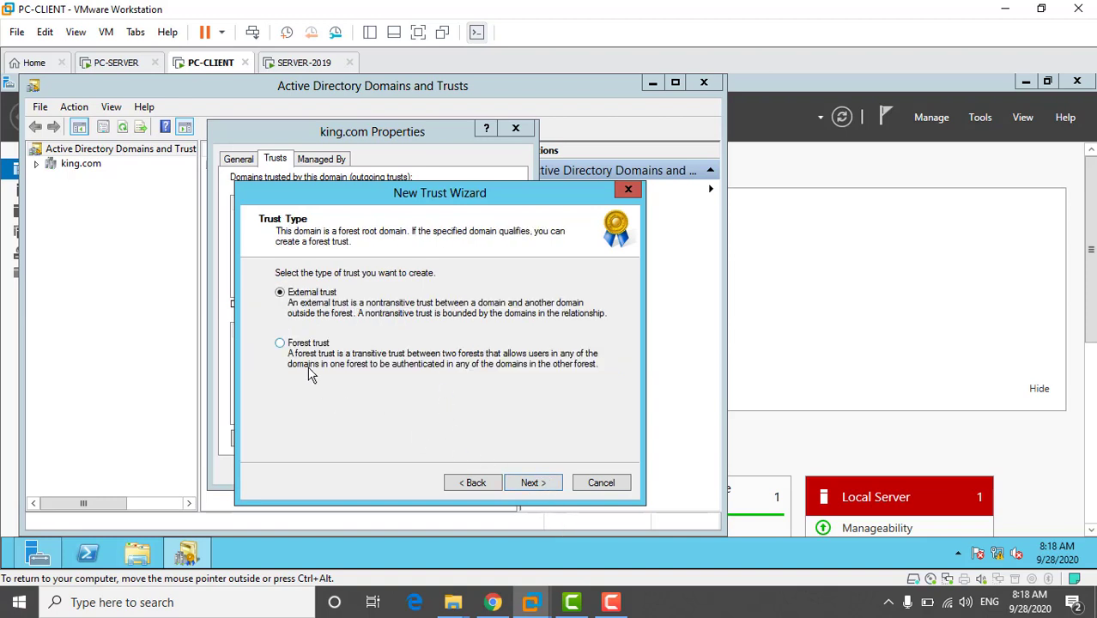
Set the trust up as a two-way forest trust created for both this domain and the specified domain
click(284, 347)
click(528, 482)
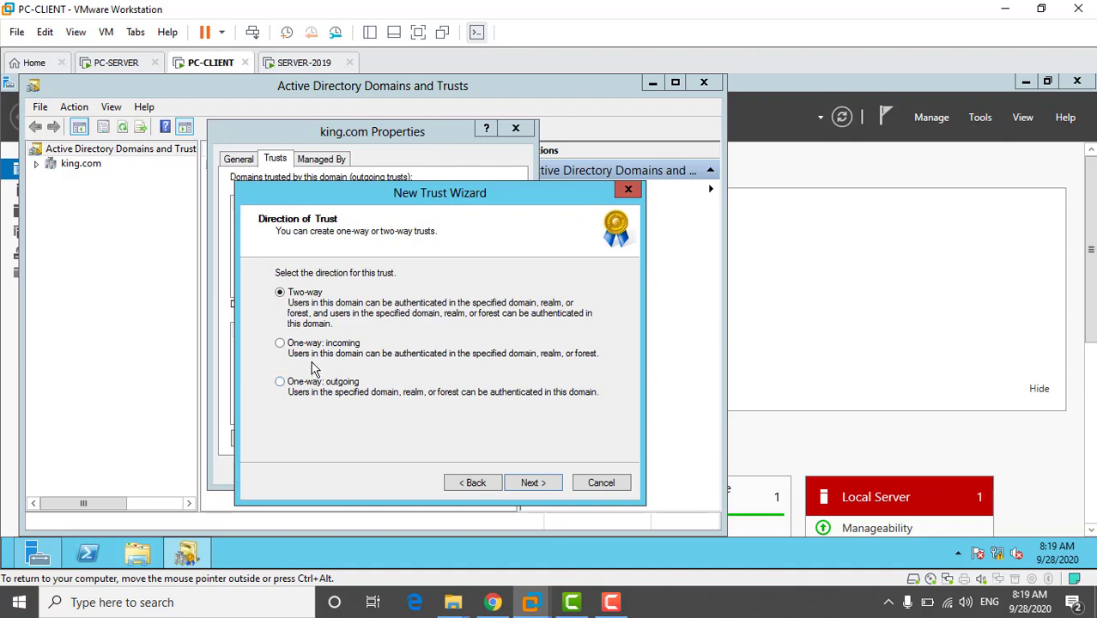
click(534, 483)
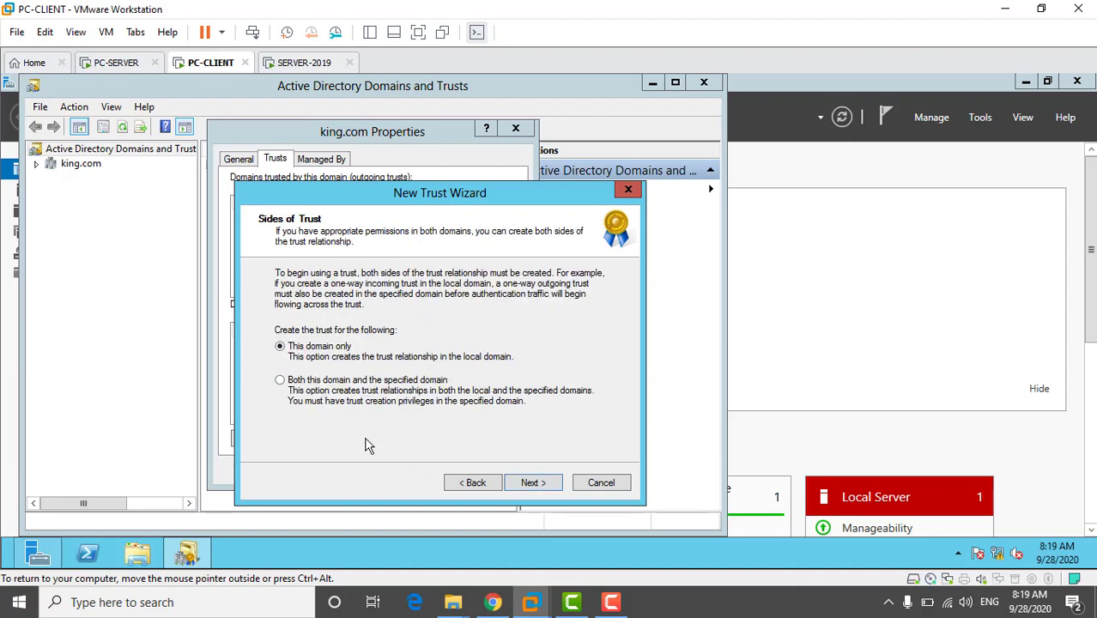
click(280, 382)
click(532, 483)
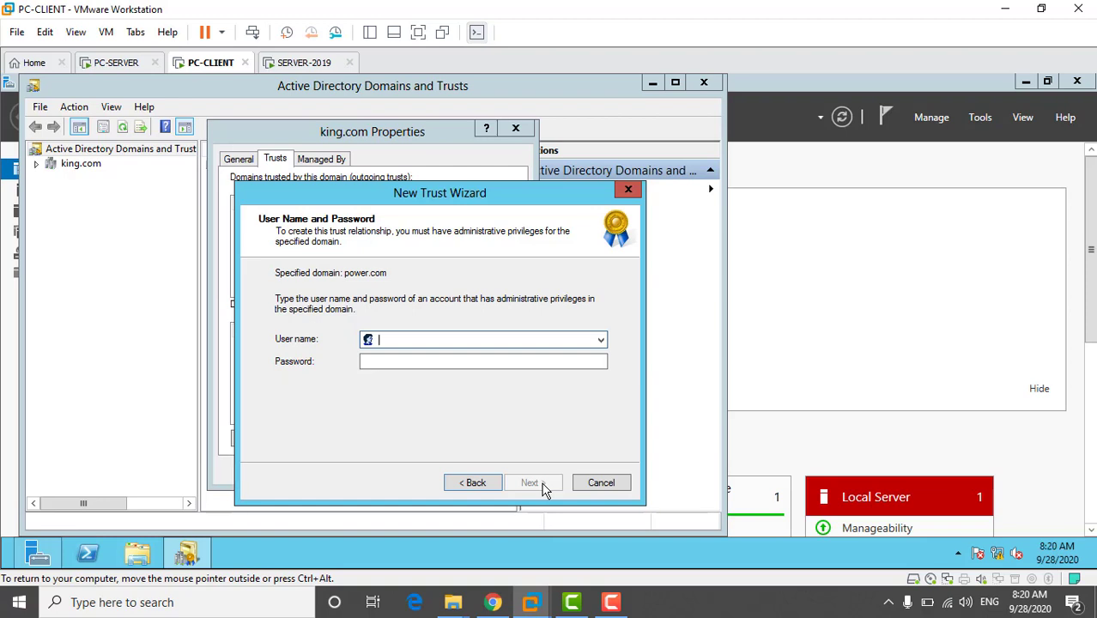
Authenticate to power.com as administrator by entering the user name and the account password for the new trust
text(admin)
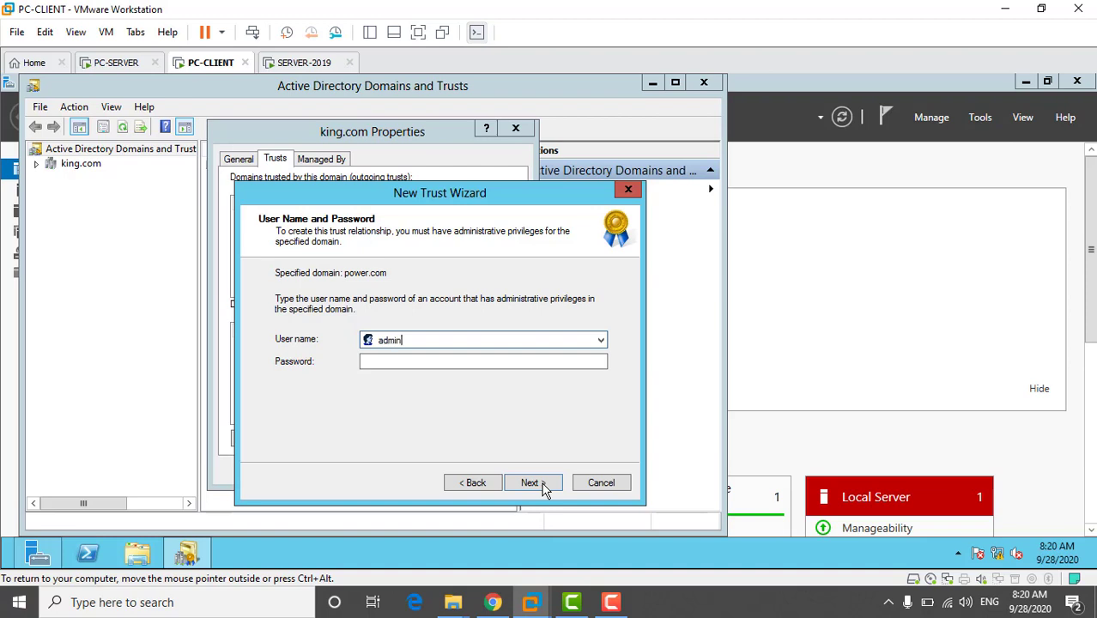
text(istrator)
key(Tab)
text(****)
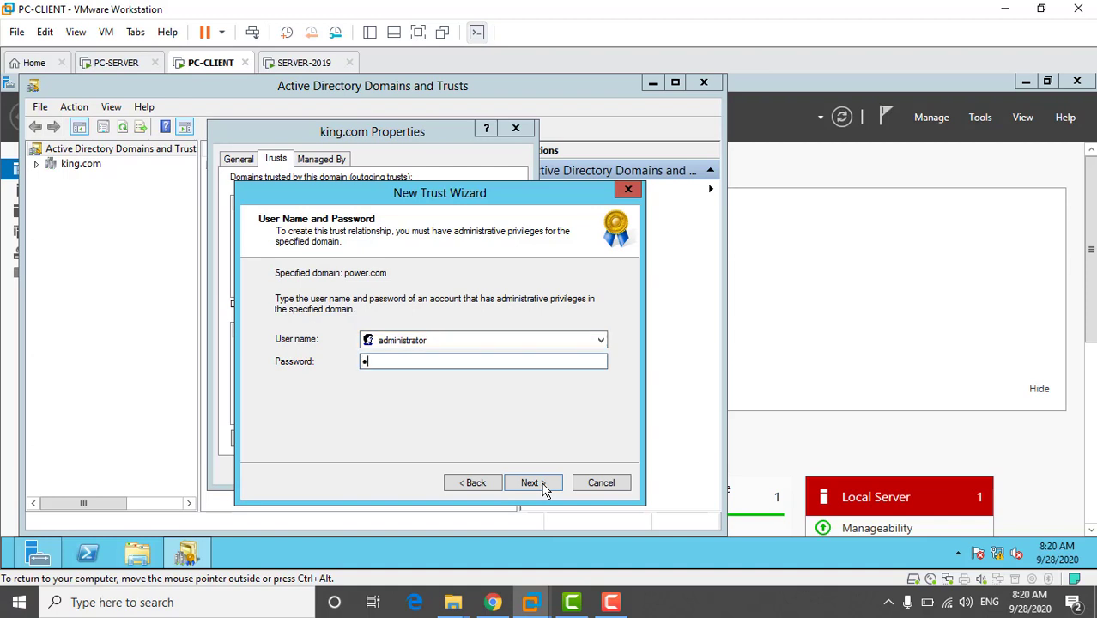
text(*****)
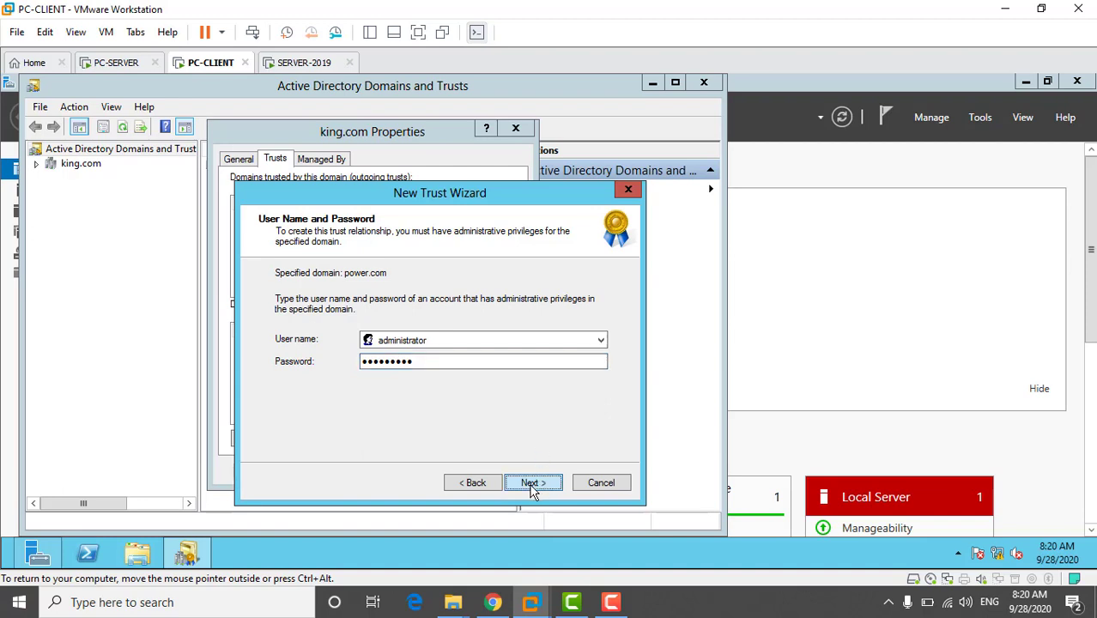
click(532, 483)
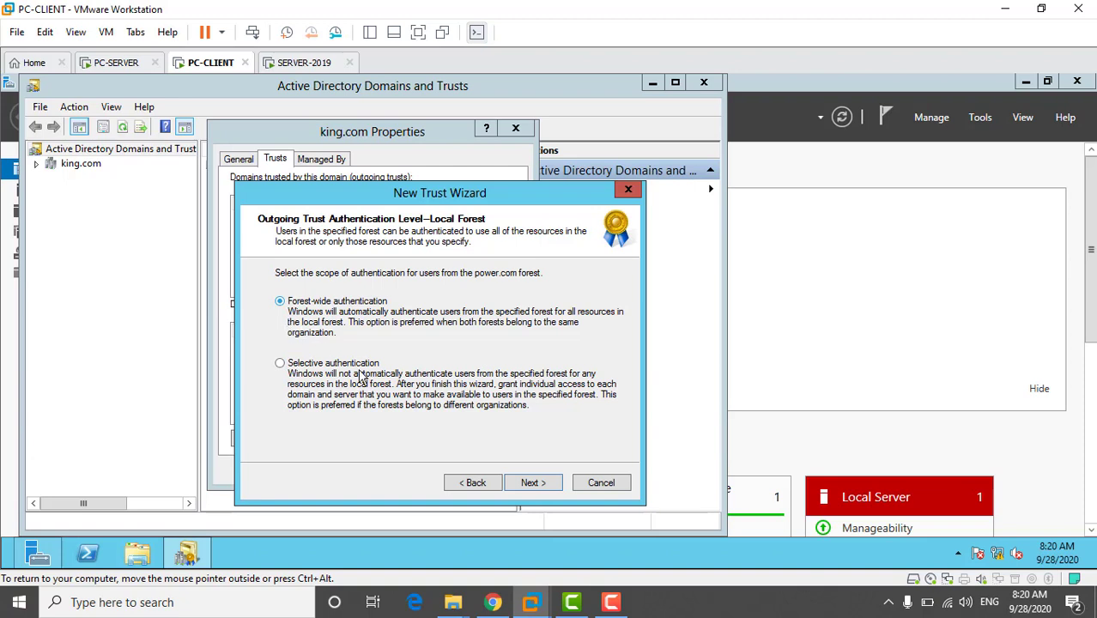
Create the trust with forest-wide authentication, confirming both the outgoing and the incoming trust, and finish the wizard
click(538, 491)
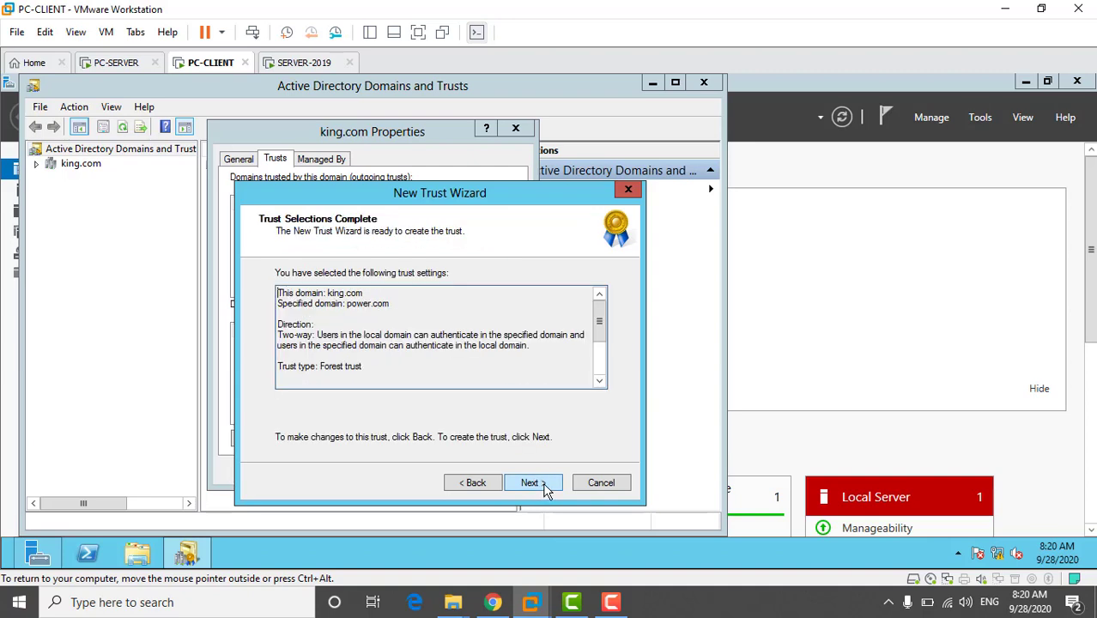
click(532, 483)
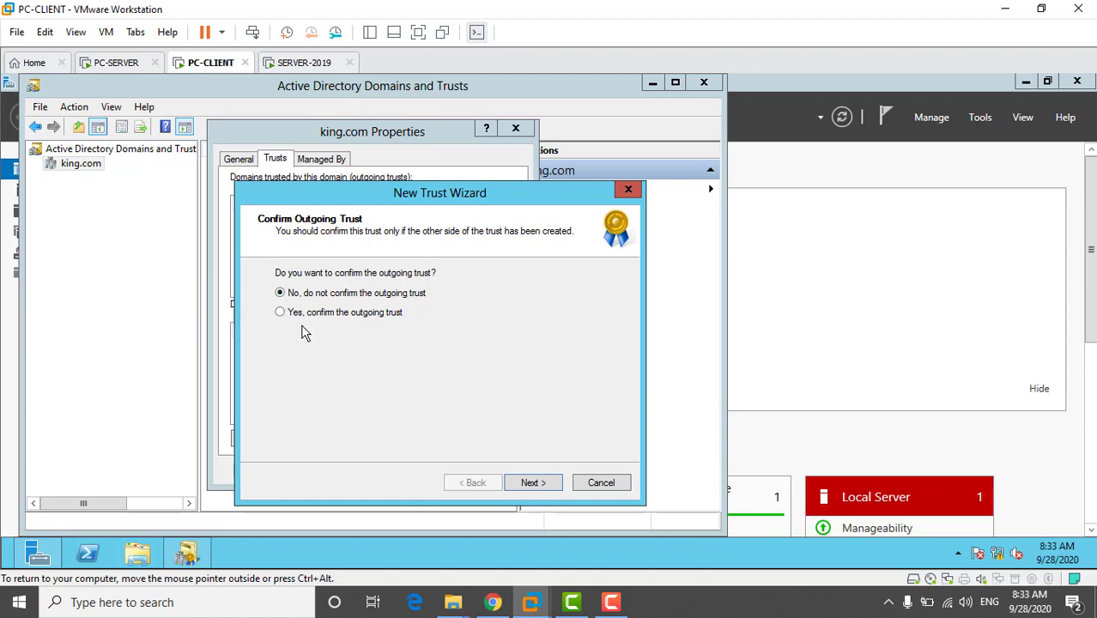
click(281, 312)
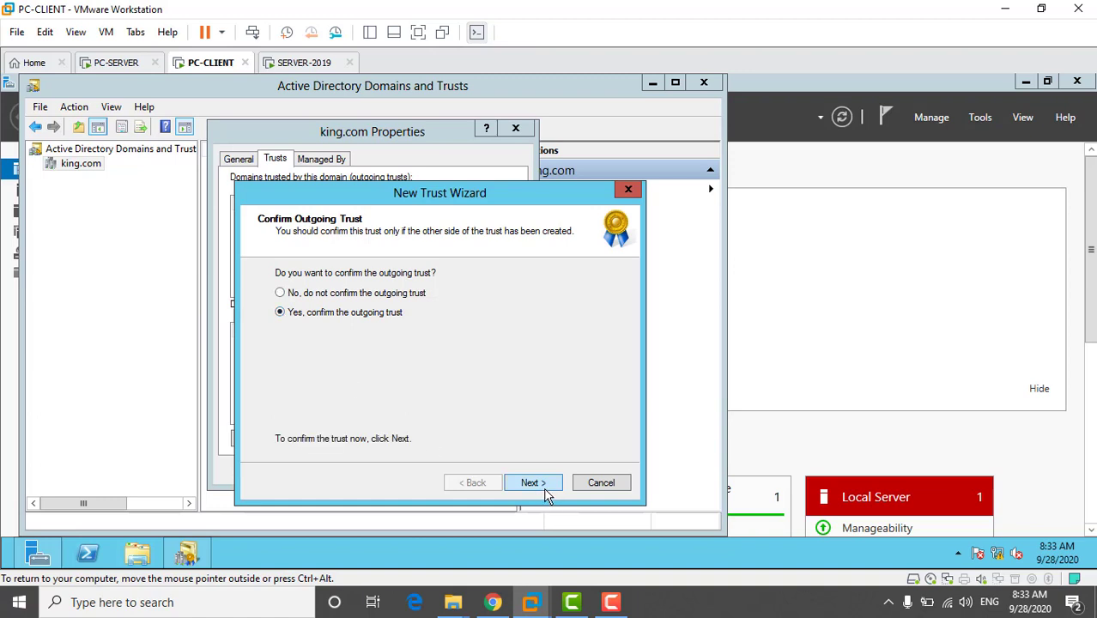
click(541, 485)
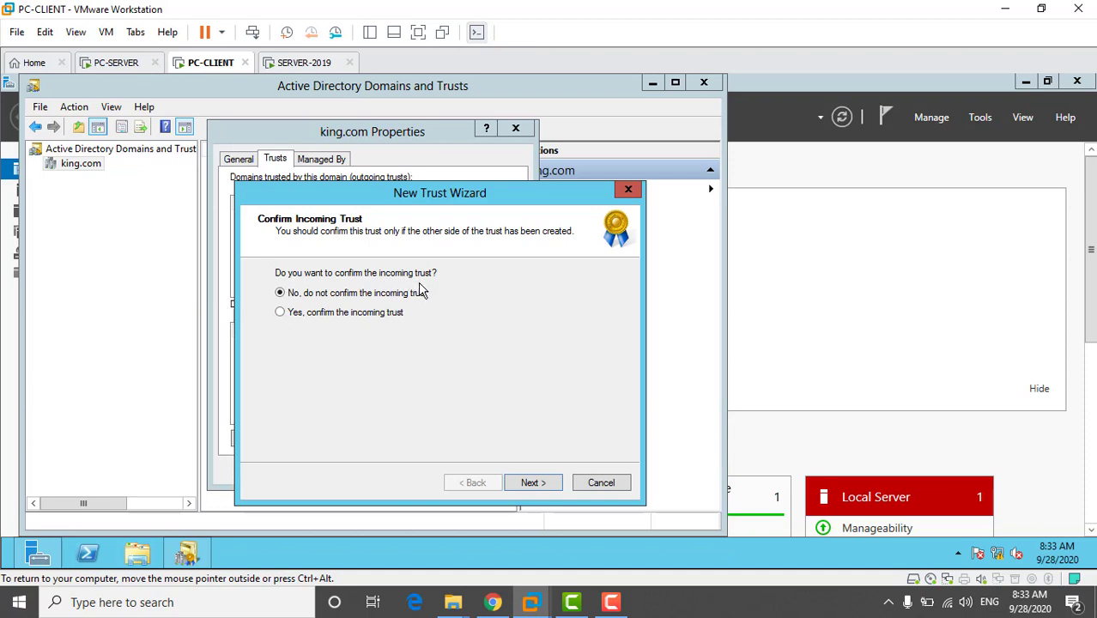
click(286, 318)
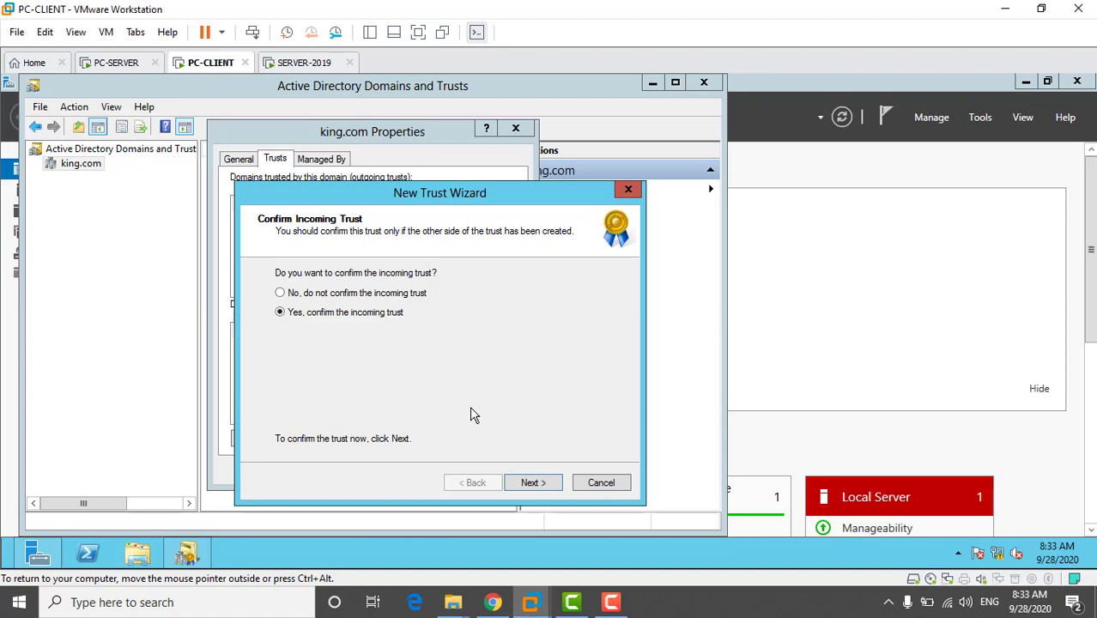
click(534, 484)
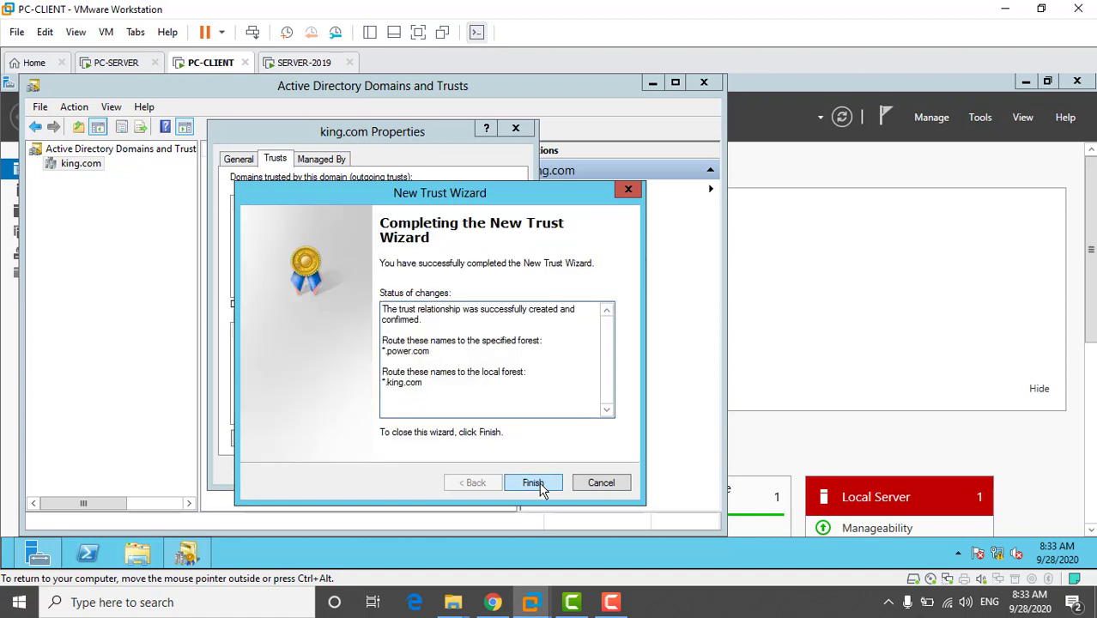
click(533, 483)
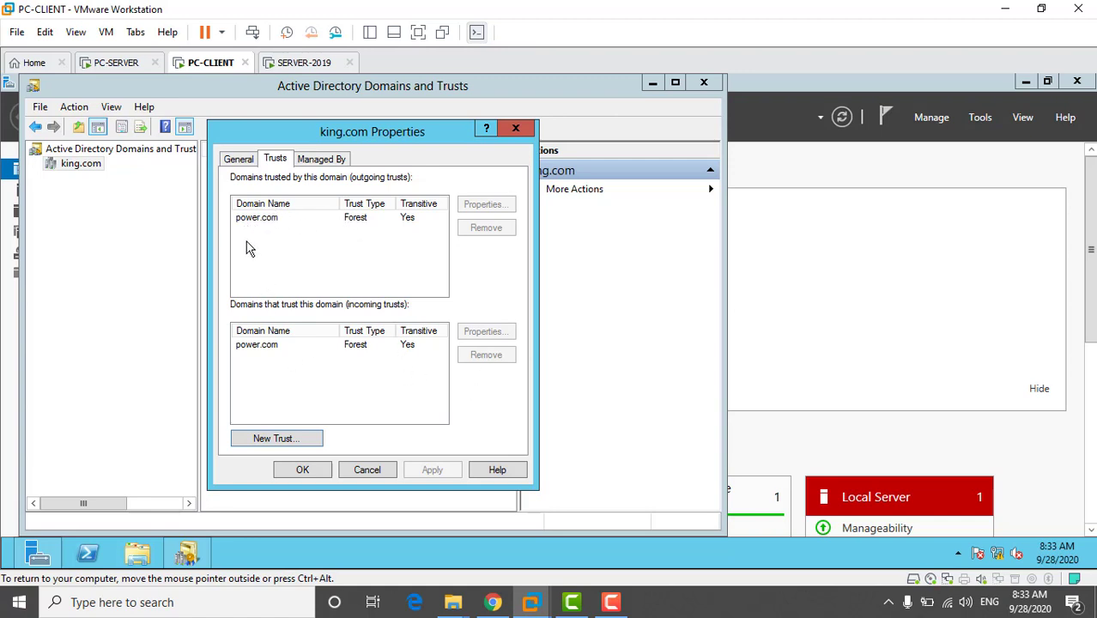
On the PC-SERVER machine, check the trusts of the power.com domain in Active Directory Domains and Trusts
click(119, 64)
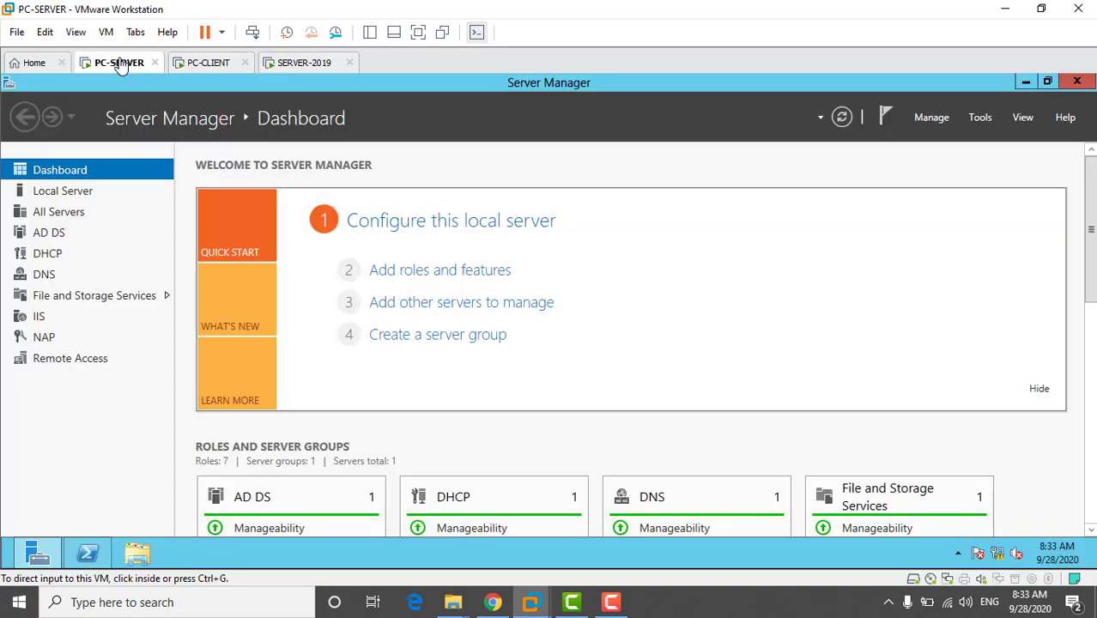
click(980, 119)
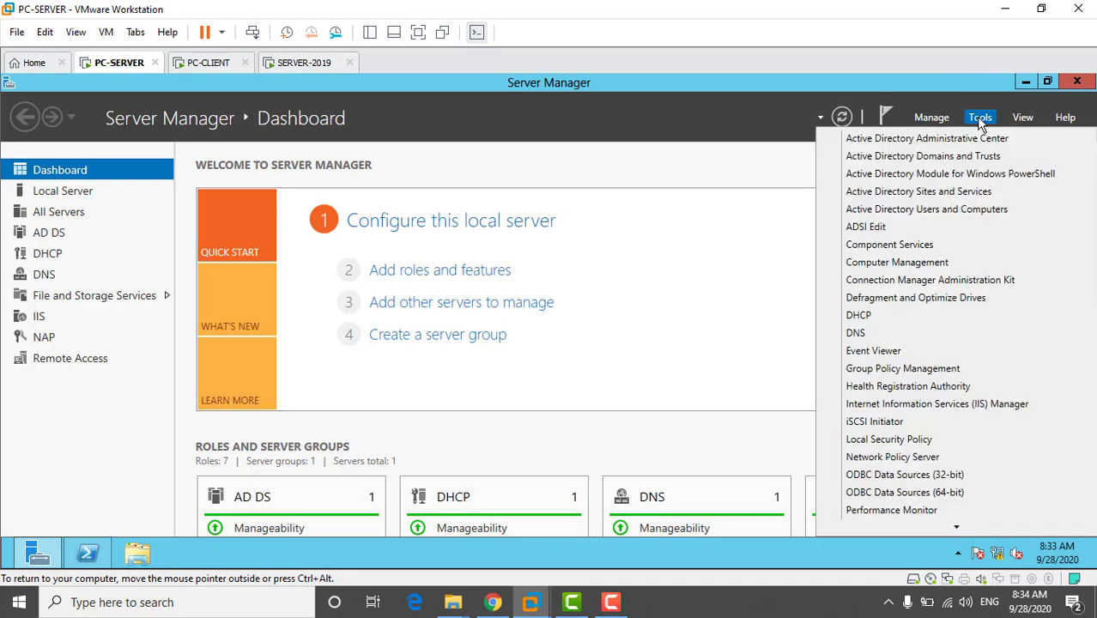
click(988, 160)
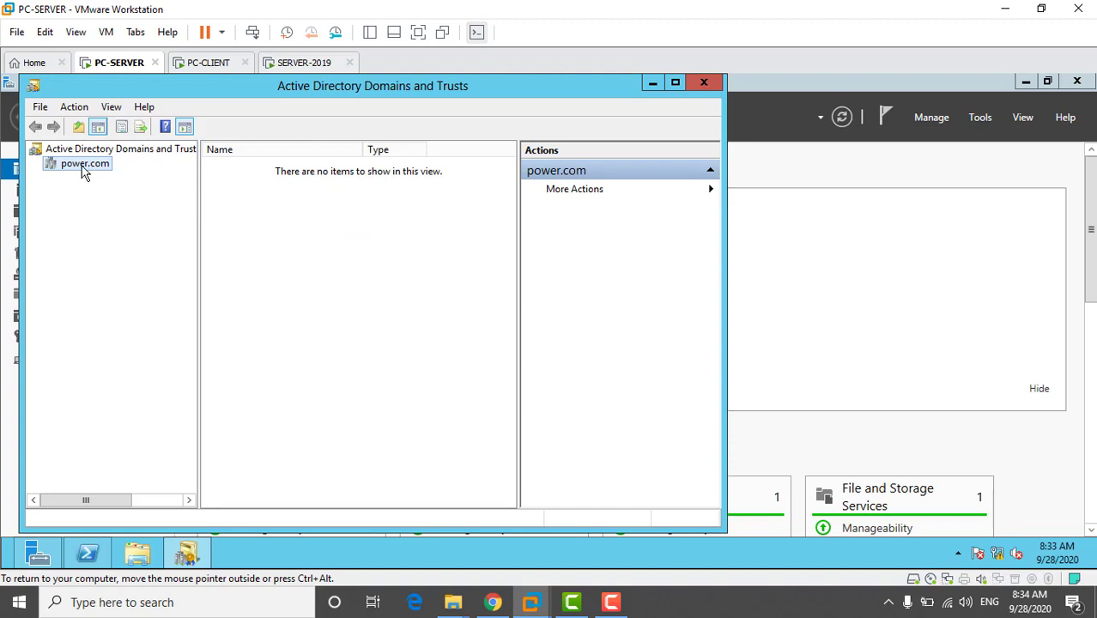
right_click(84, 171)
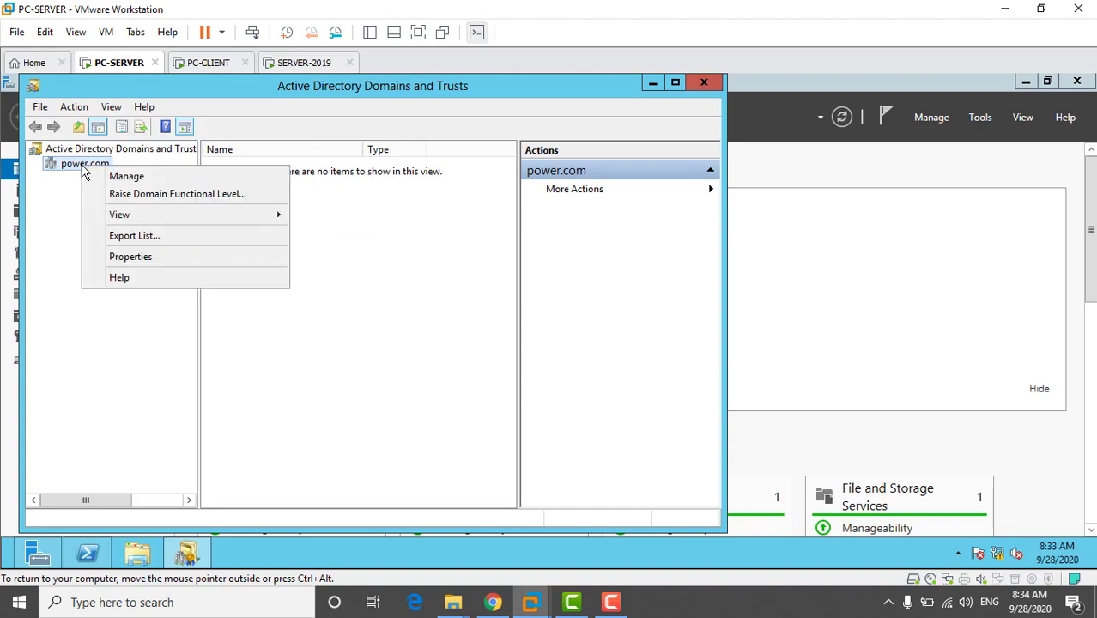
click(111, 257)
click(275, 158)
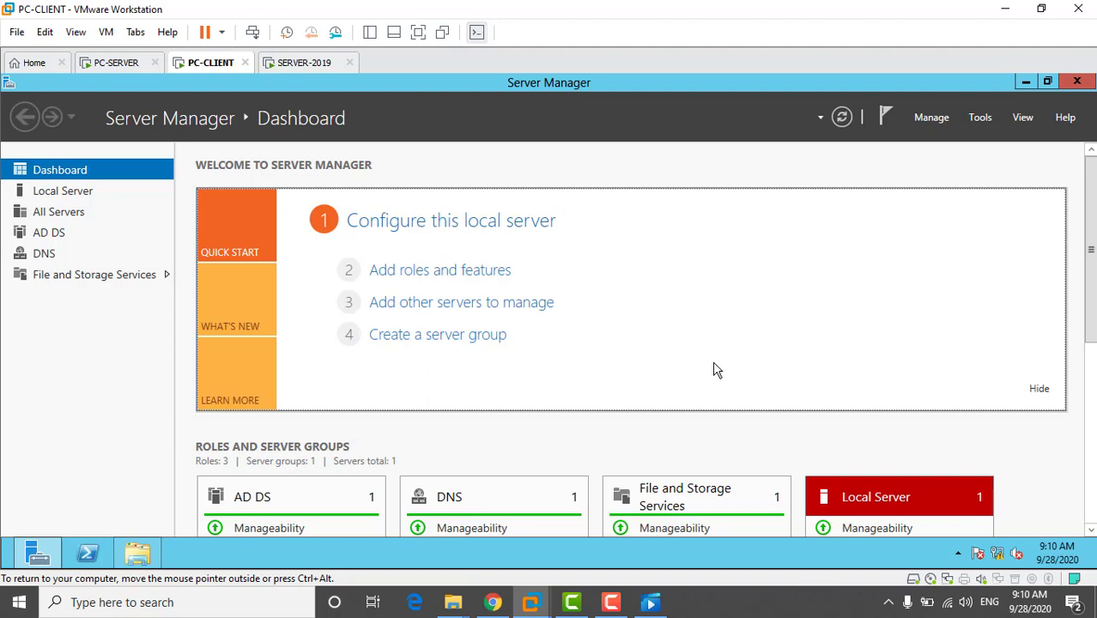
On the PC-CLIENT machine, create a folder named confiance on Local Disk (C:)
key(super)
click(141, 378)
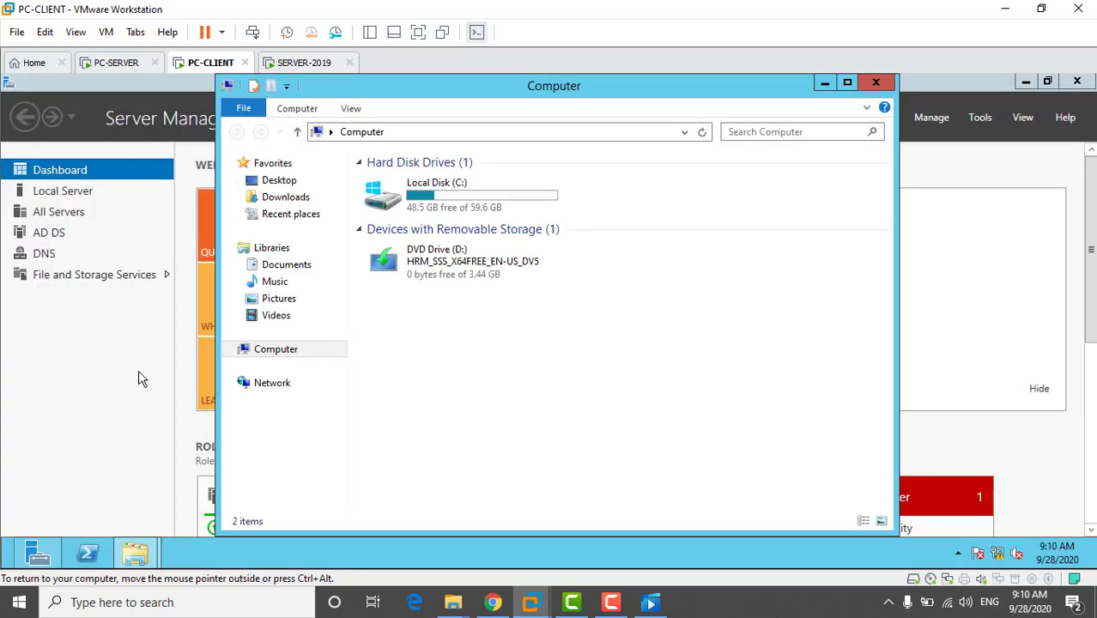
click(505, 206)
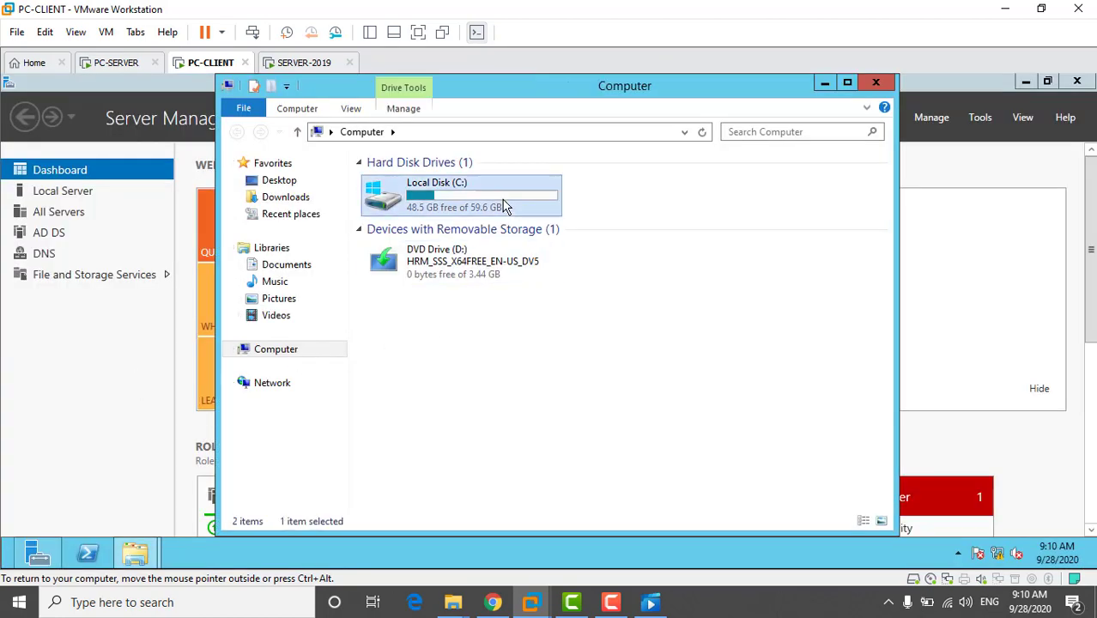
double_click(504, 206)
right_click(466, 303)
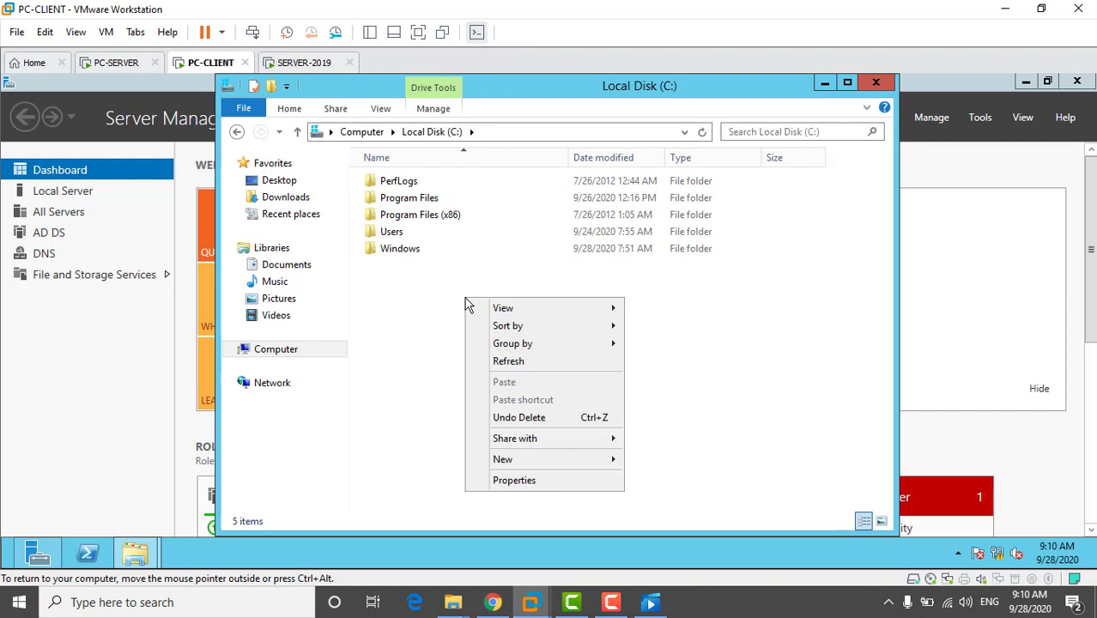
mouse_move(517, 462)
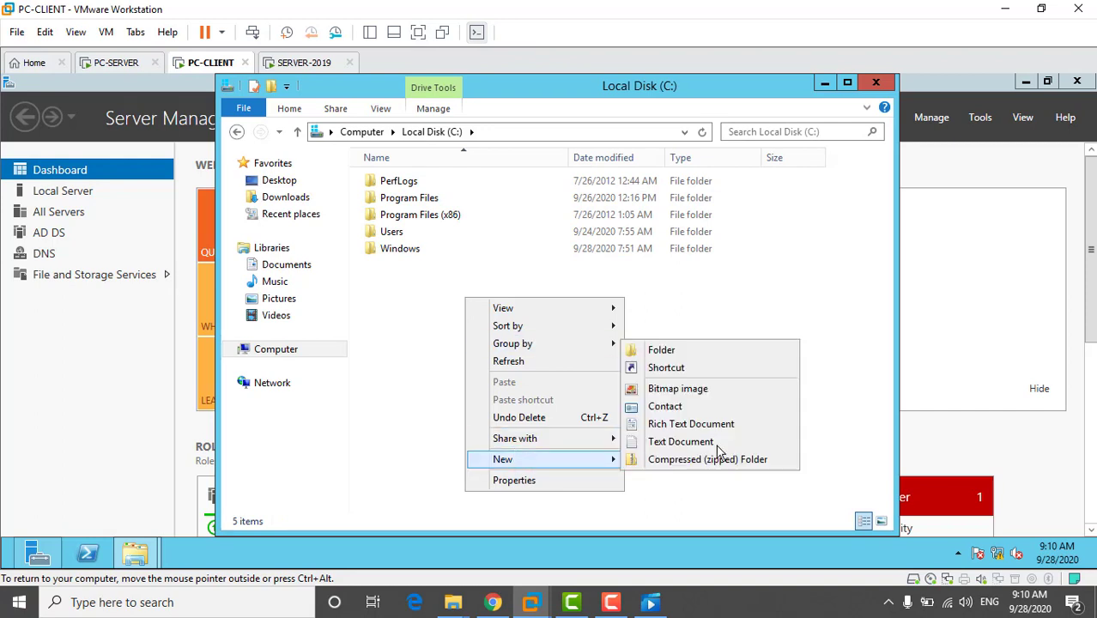
click(730, 351)
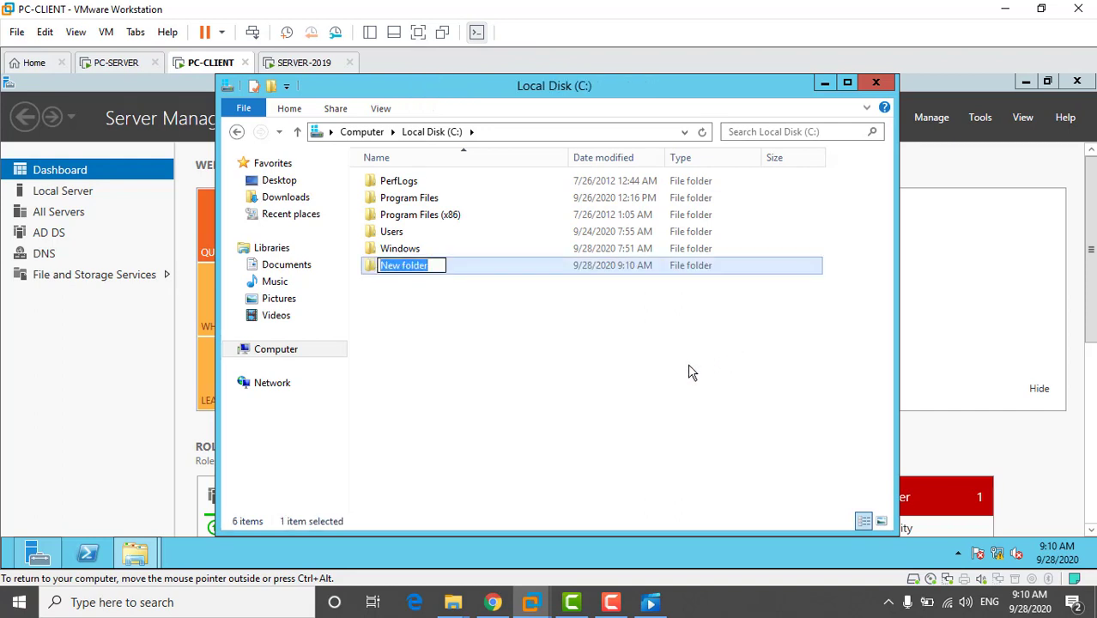
text(co)
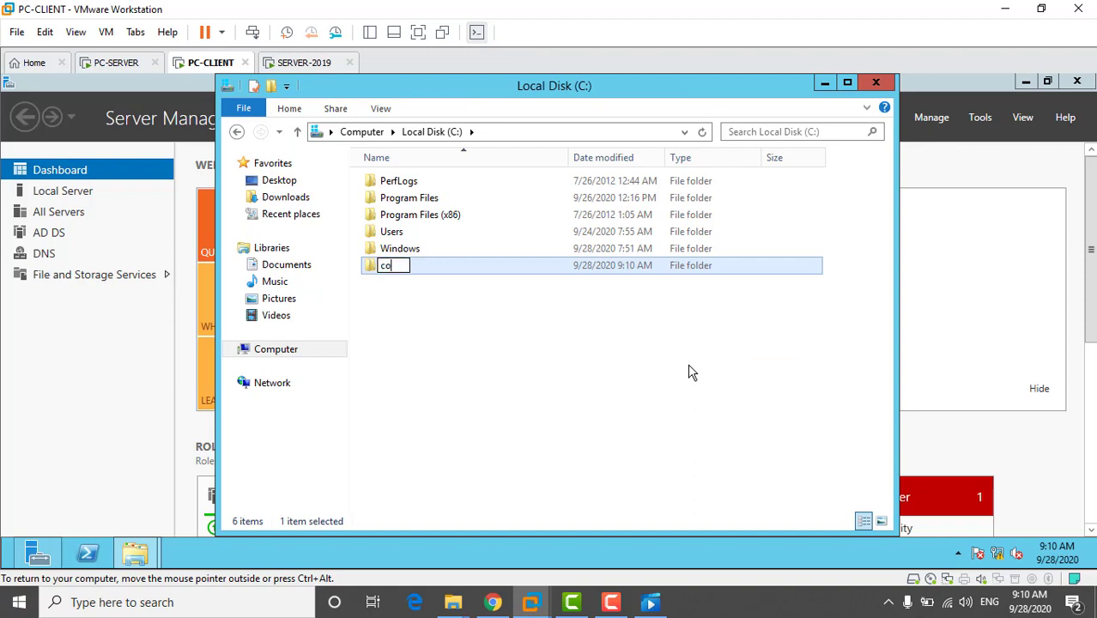
text(nfiance)
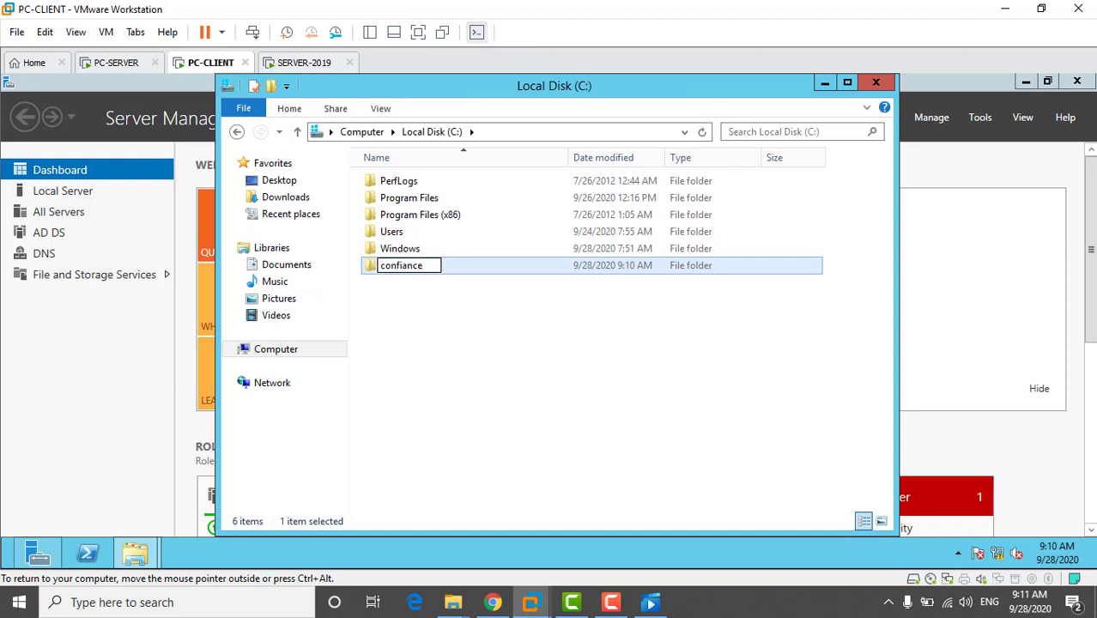
click(690, 373)
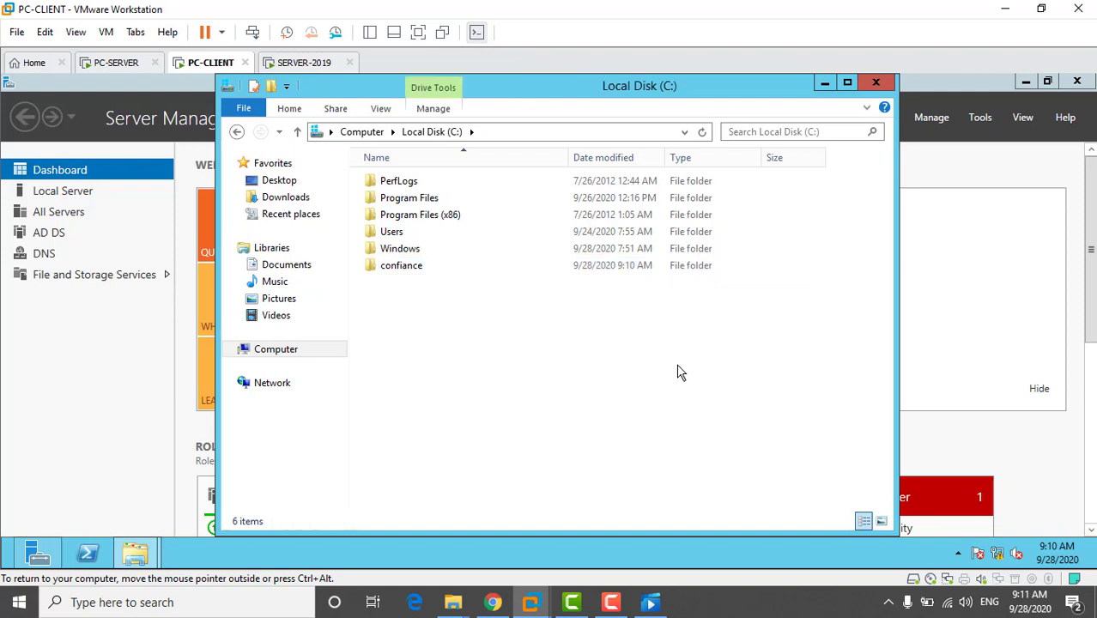
Create a text document inside the confiance folder, write "je te fais confiance" in it, and save it
double_click(543, 267)
right_click(541, 267)
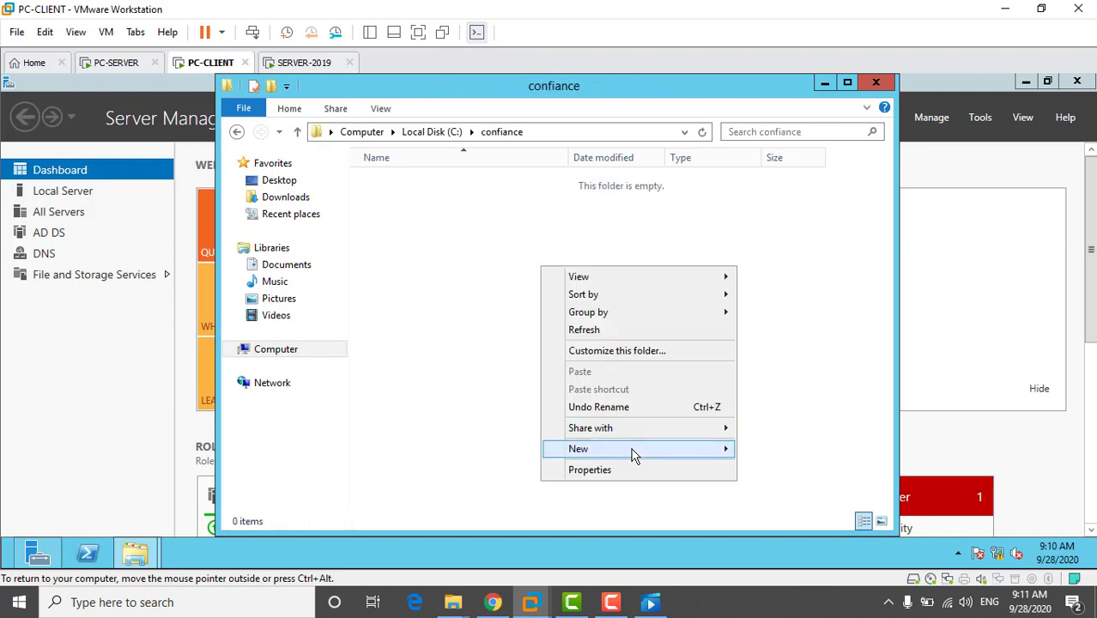
mouse_move(632, 449)
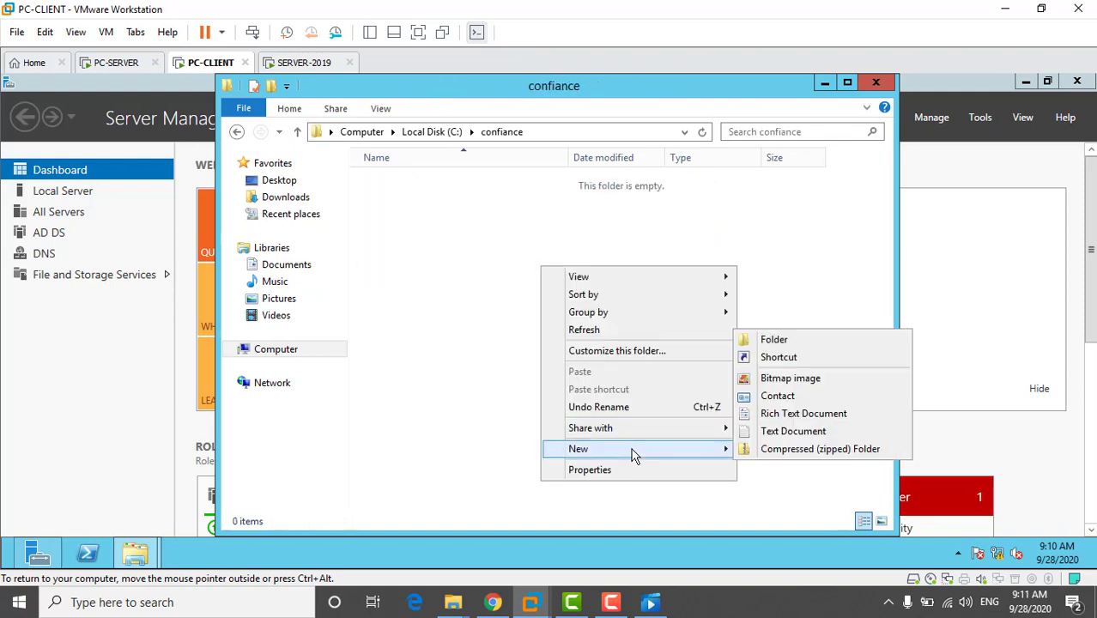
click(775, 438)
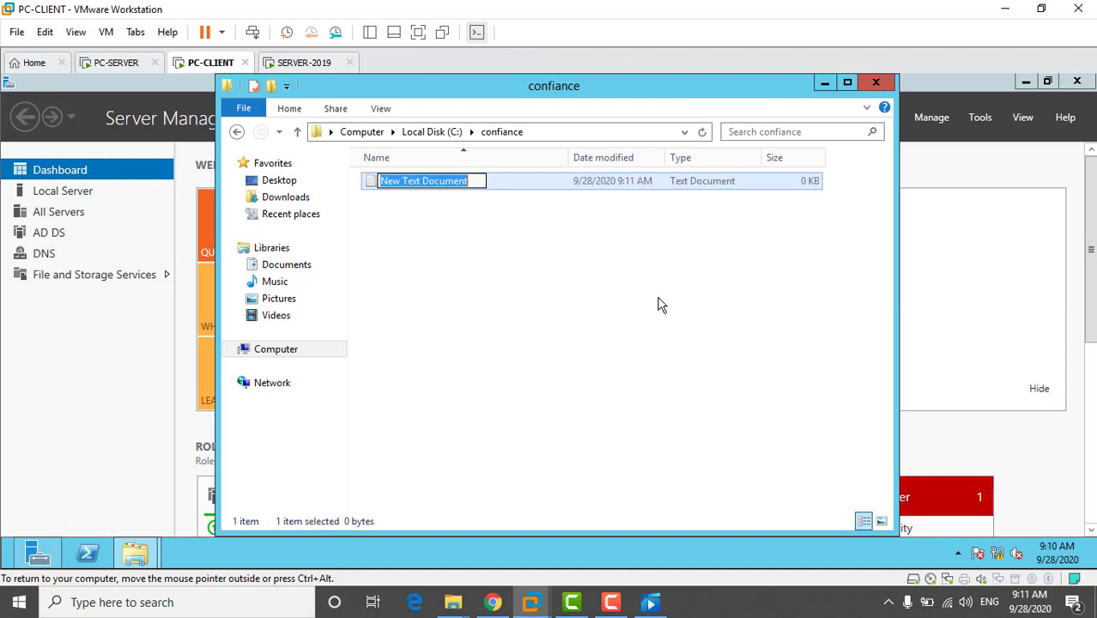
double_click(572, 187)
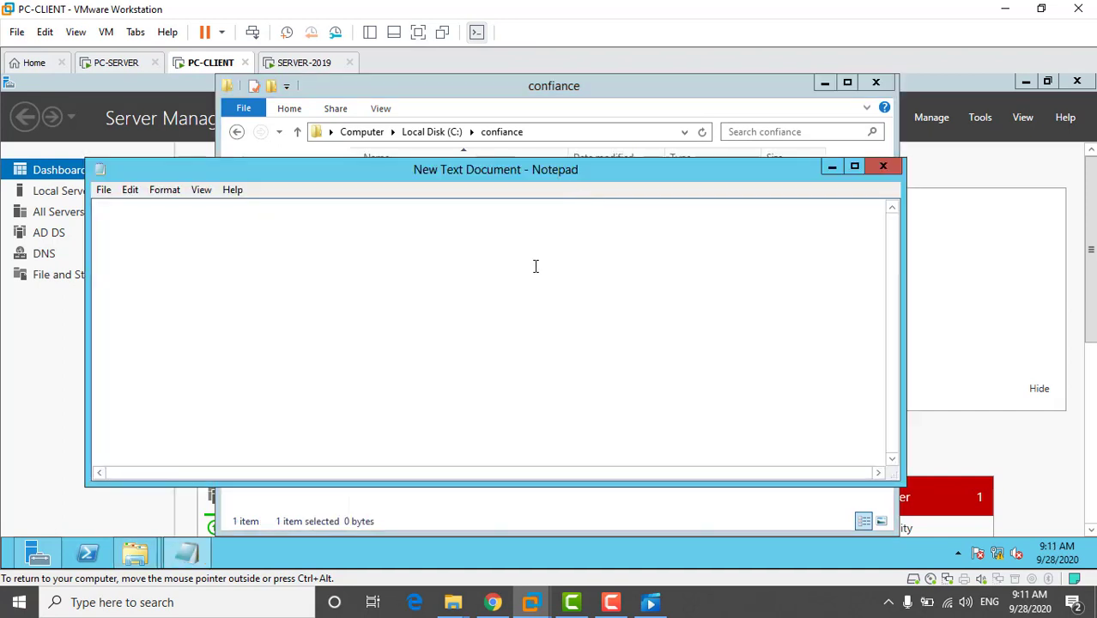
text(je te fais confiance)
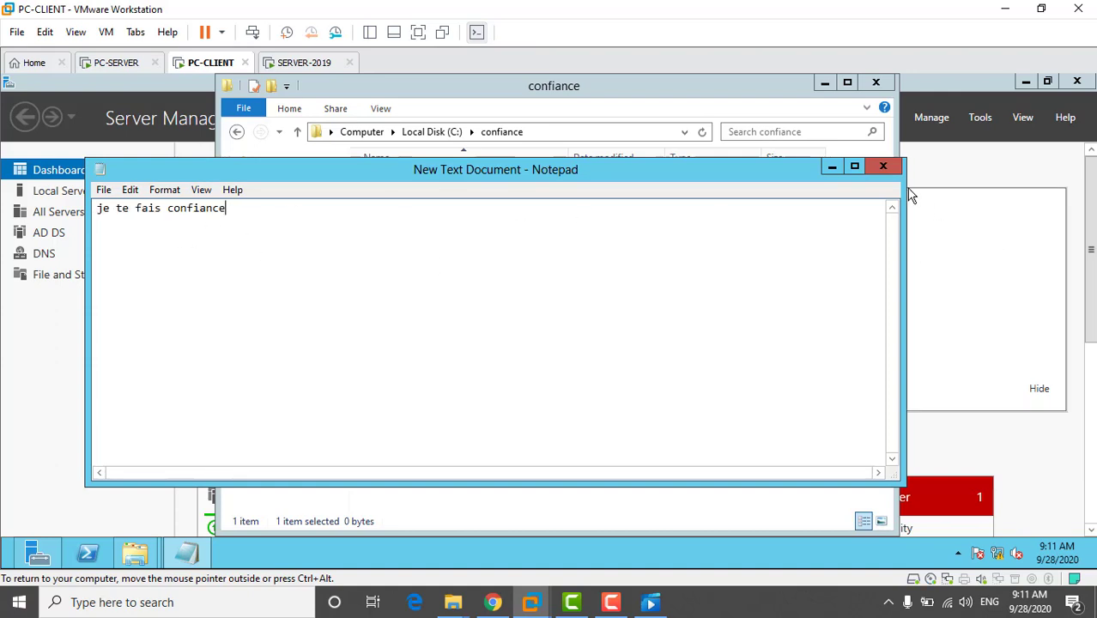
click(885, 170)
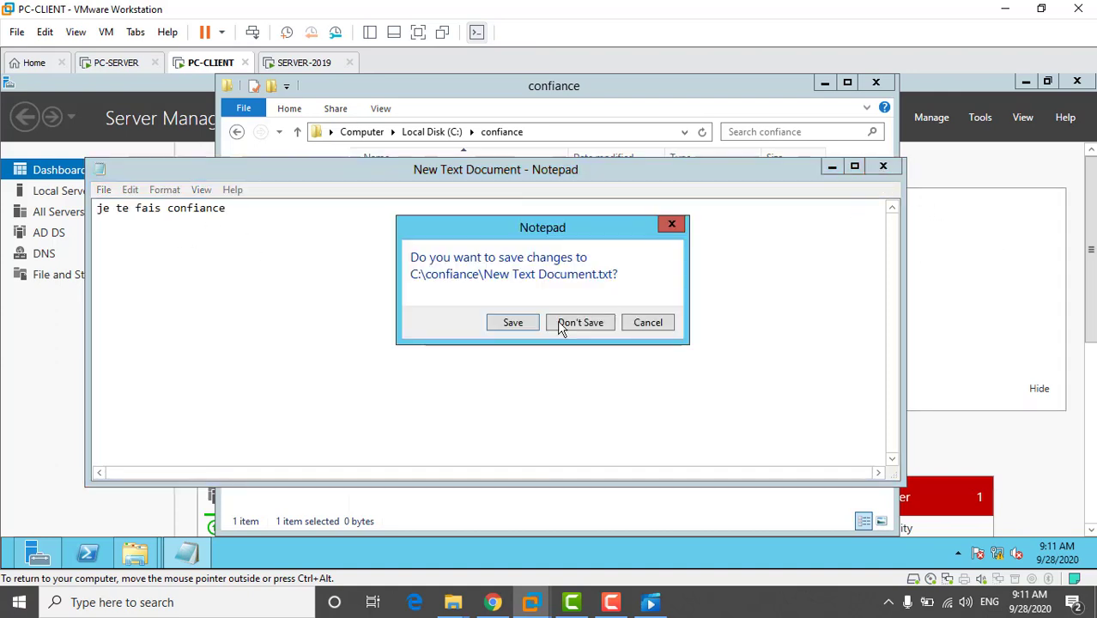
click(513, 322)
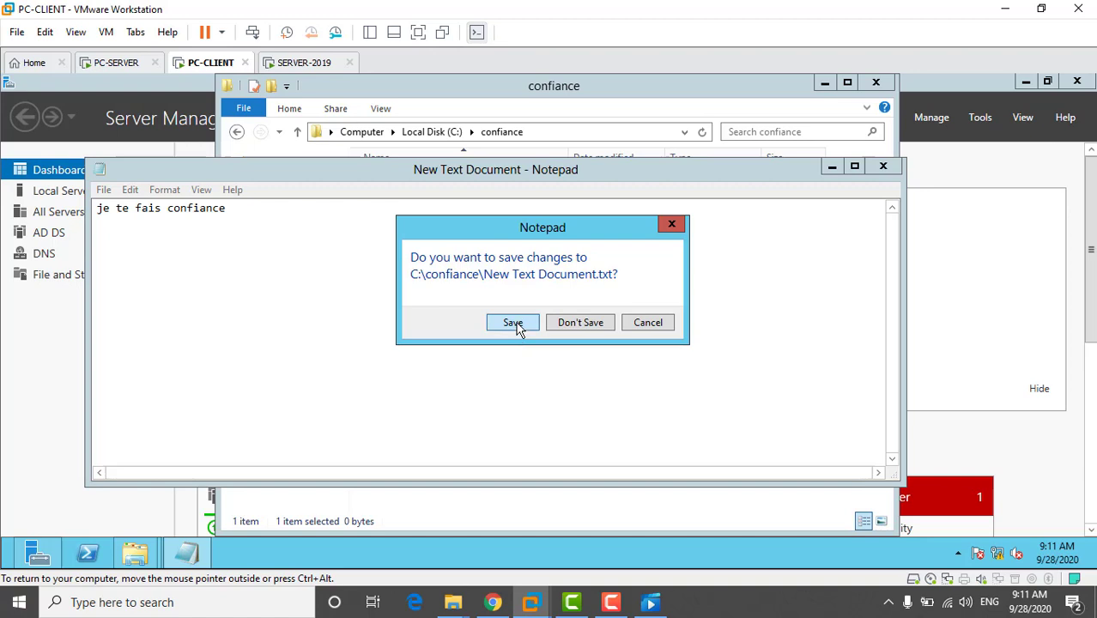
Share the confiance folder on Local Disk (C:) through Advanced Sharing with the share name confiance
click(236, 133)
right_click(372, 186)
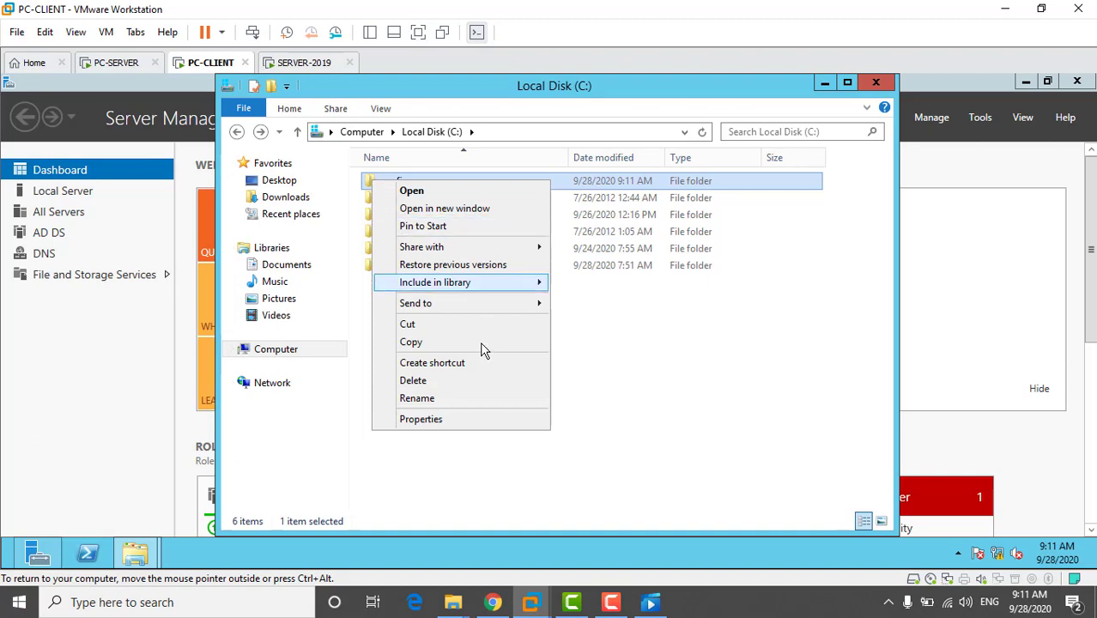
click(468, 425)
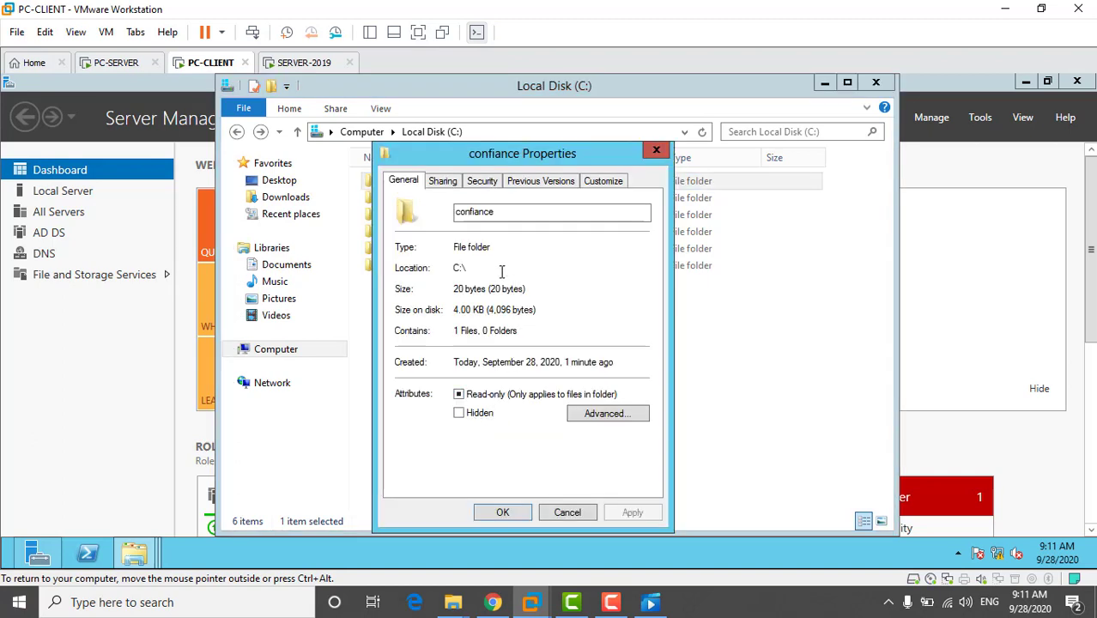
click(445, 184)
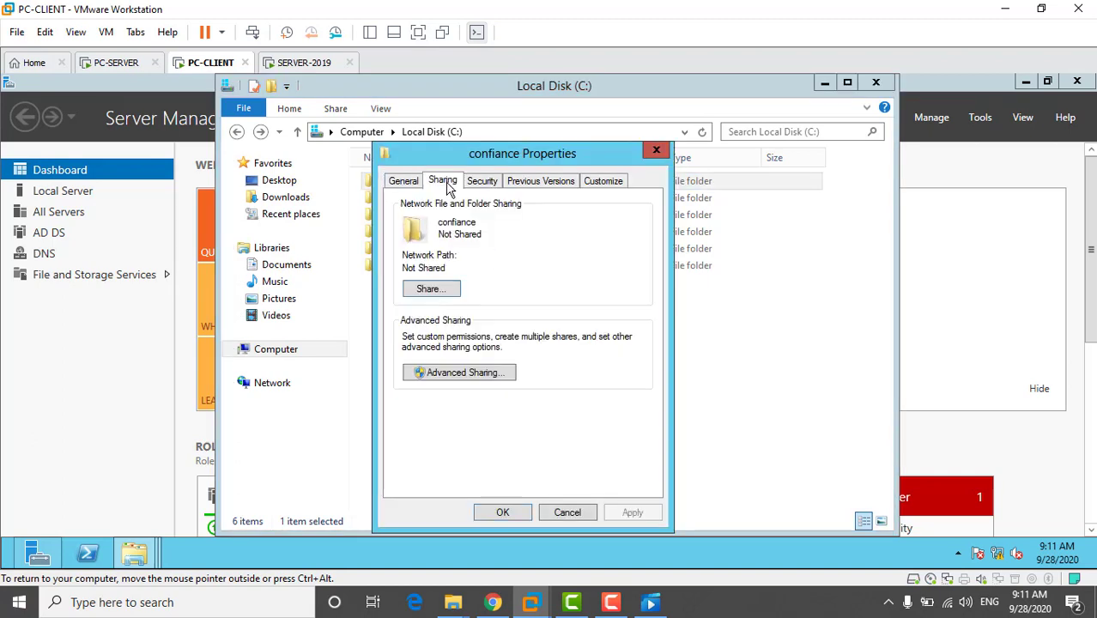
click(435, 377)
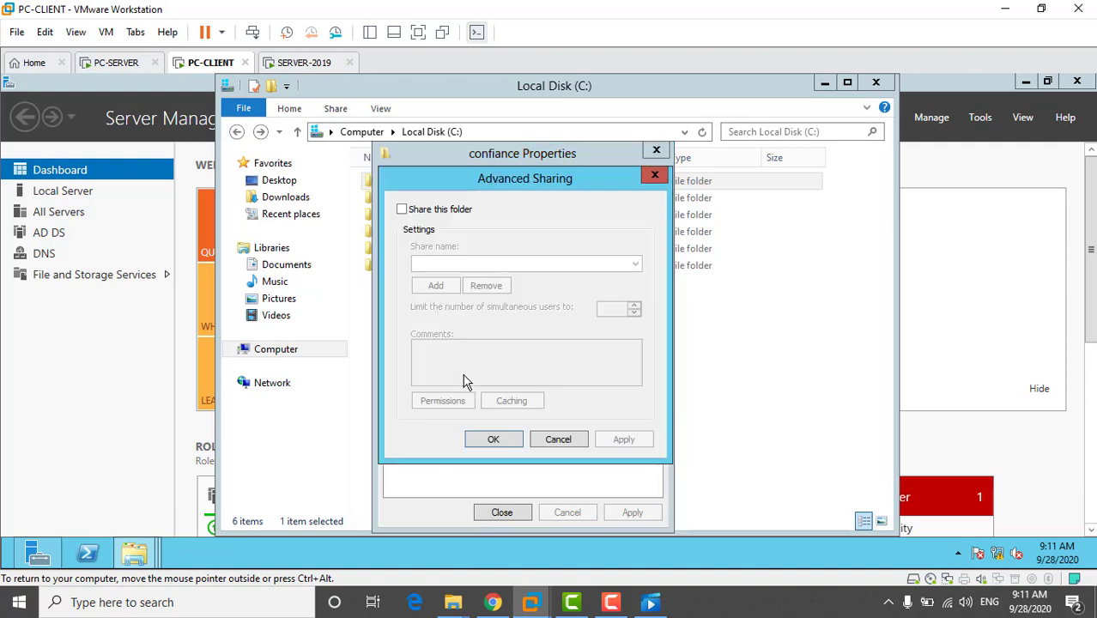
click(402, 210)
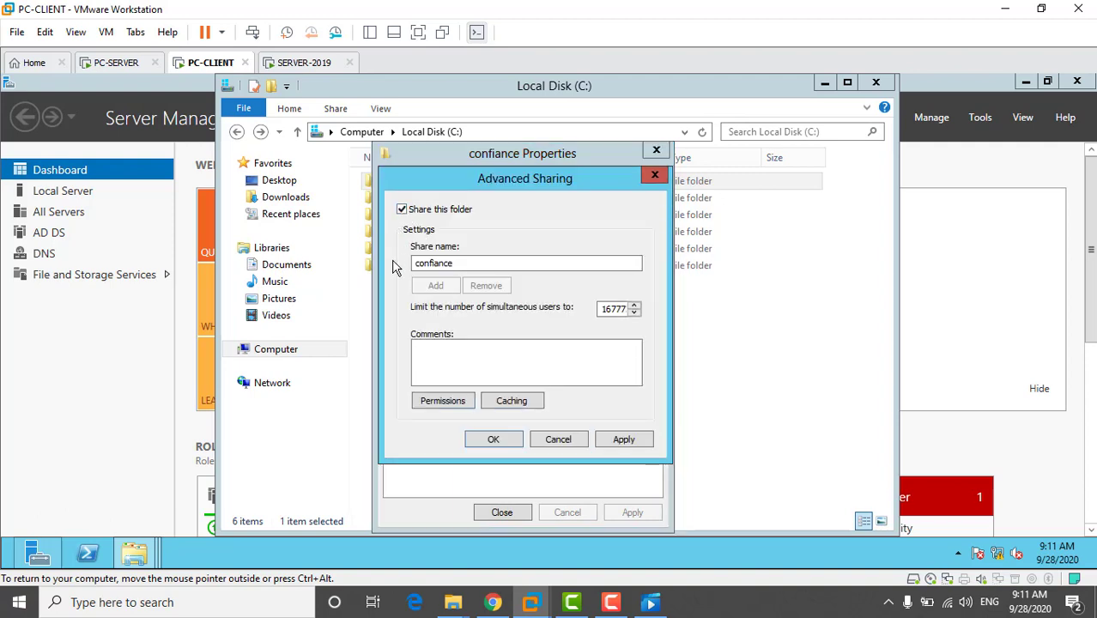
click(493, 438)
Allow CREATOR OWNER full control in the security permissions of the confiance folder
click(482, 180)
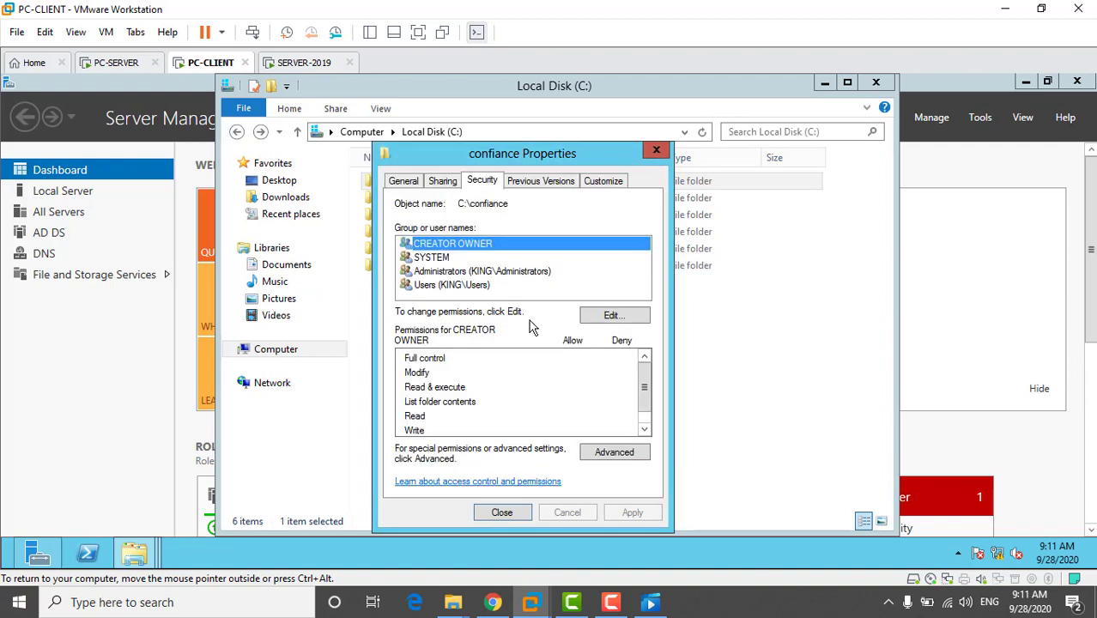
click(611, 317)
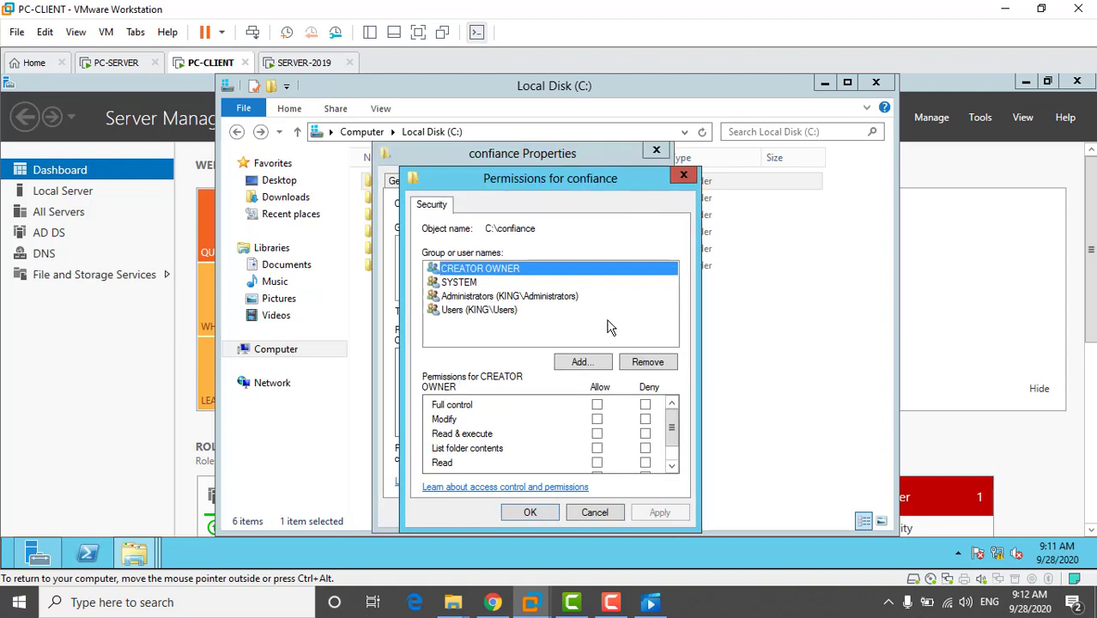
click(596, 406)
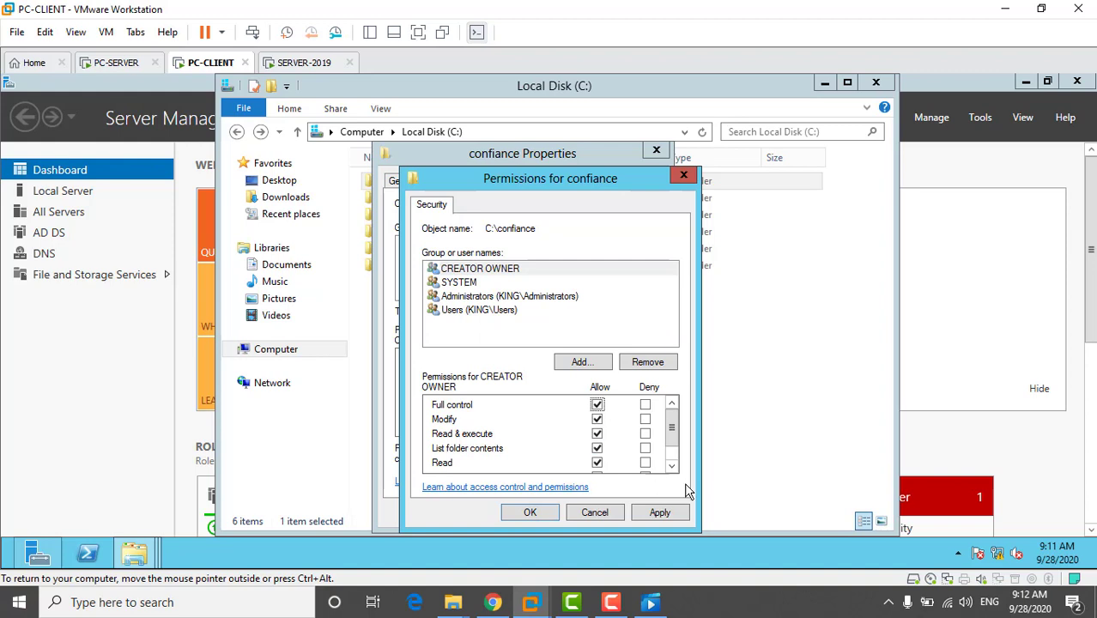
Start adding a group to the confiance folder's permissions, with power.com as the location to search
click(581, 362)
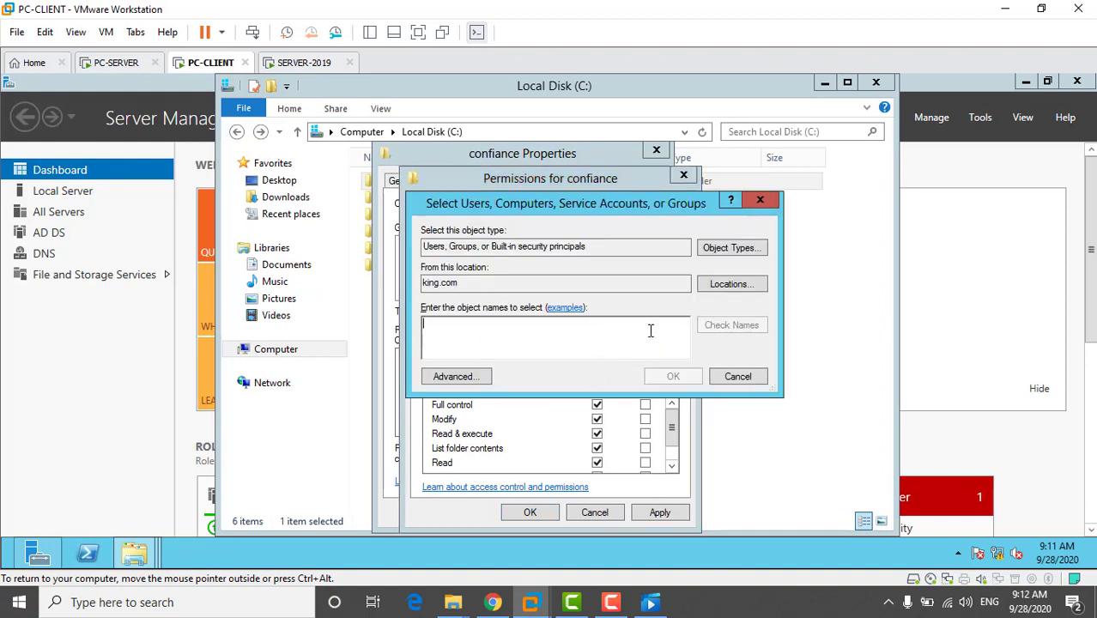
click(728, 285)
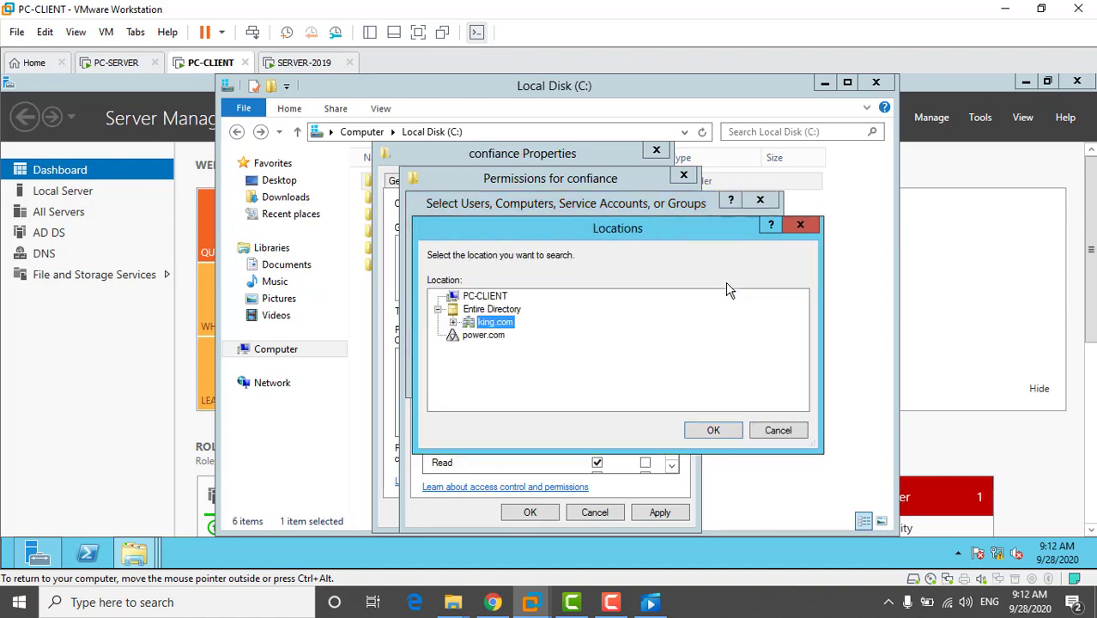
click(483, 338)
click(728, 433)
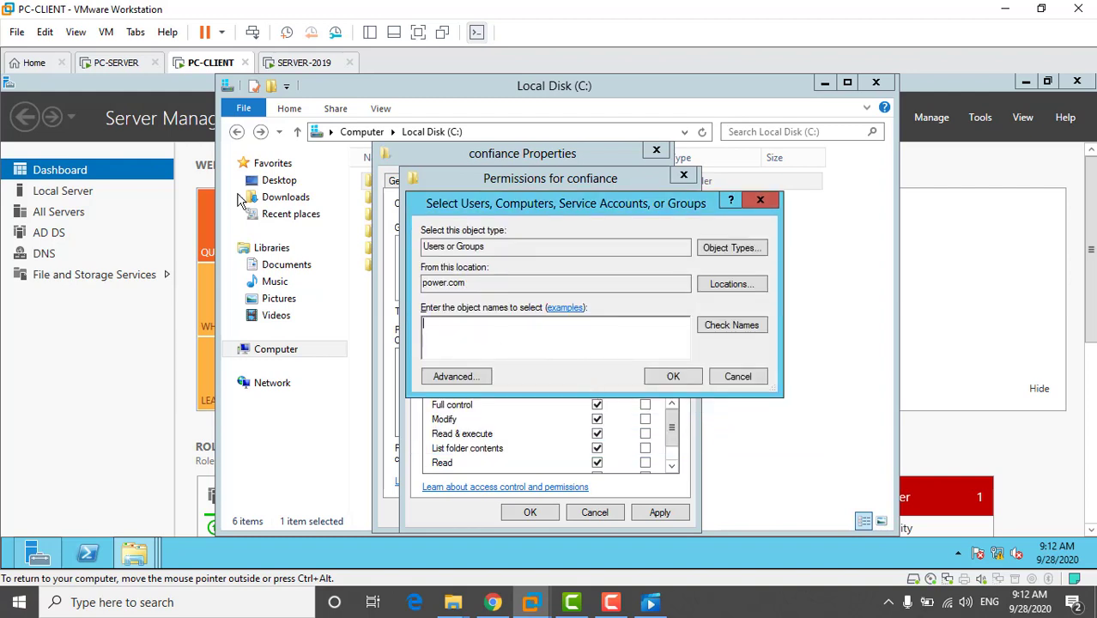
On the PC-SERVER machine, look through power.com's users and groups in Active Directory Users and Computers for the group to authorize
click(121, 62)
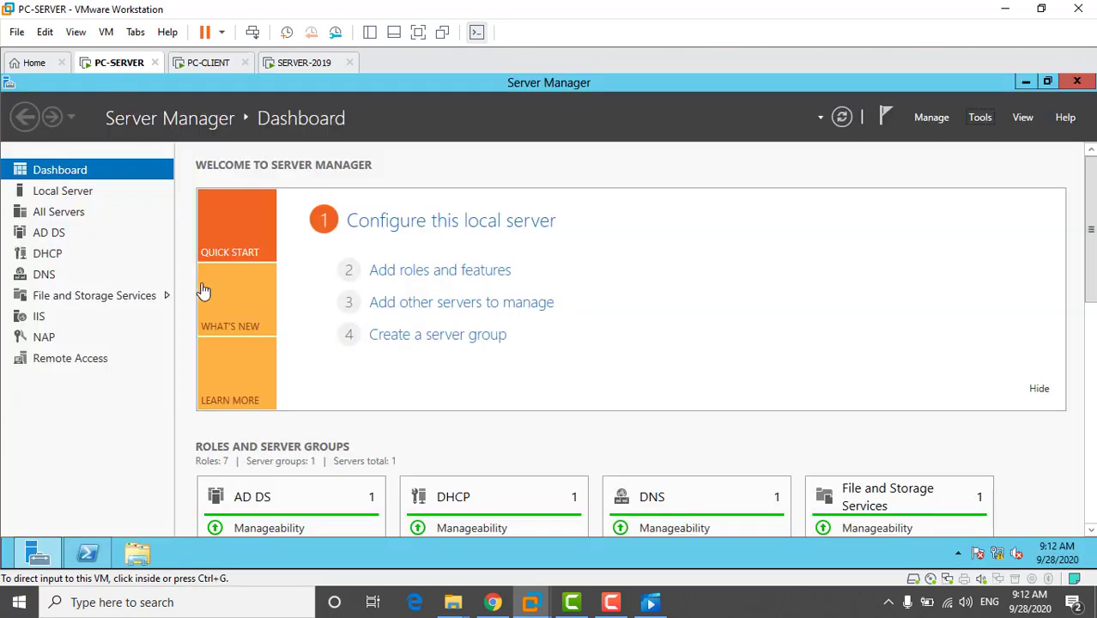
click(983, 119)
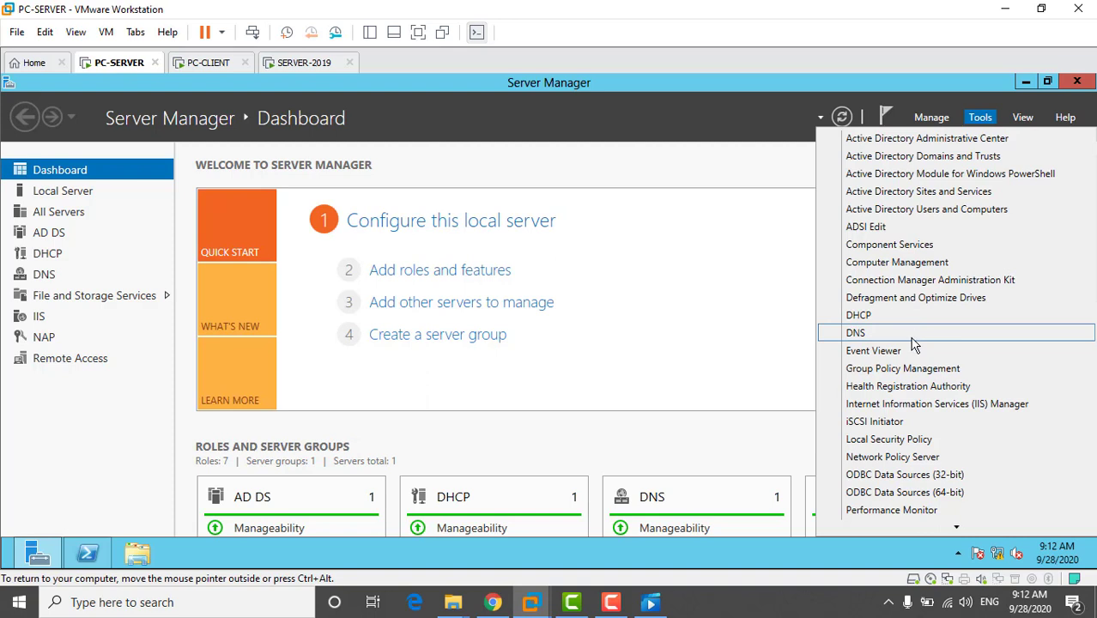
click(918, 216)
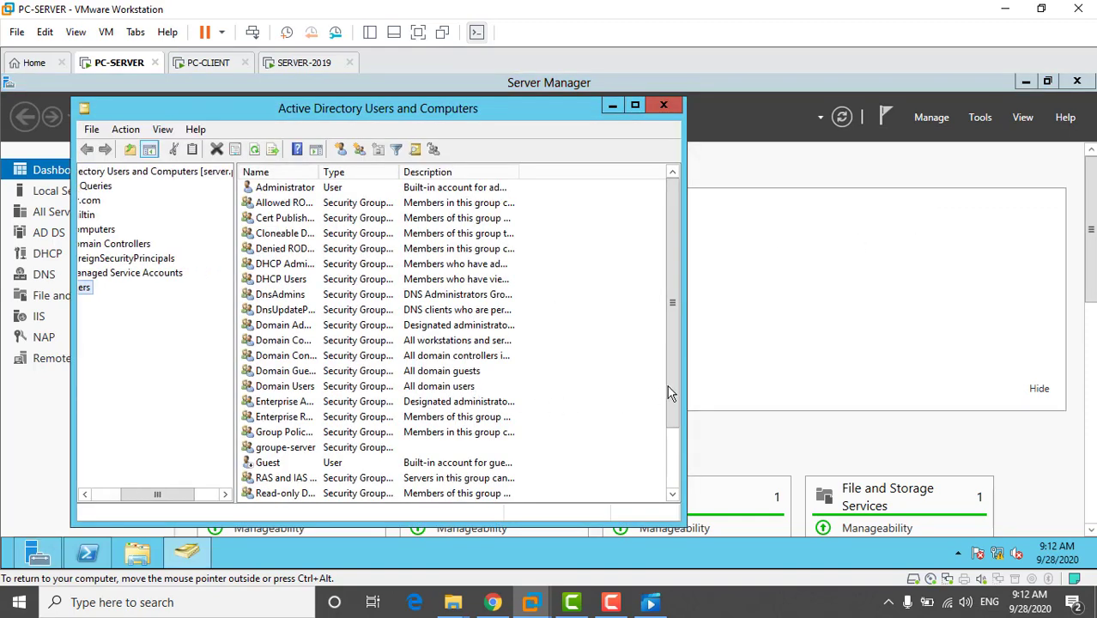
drag(672, 393, 652, 476)
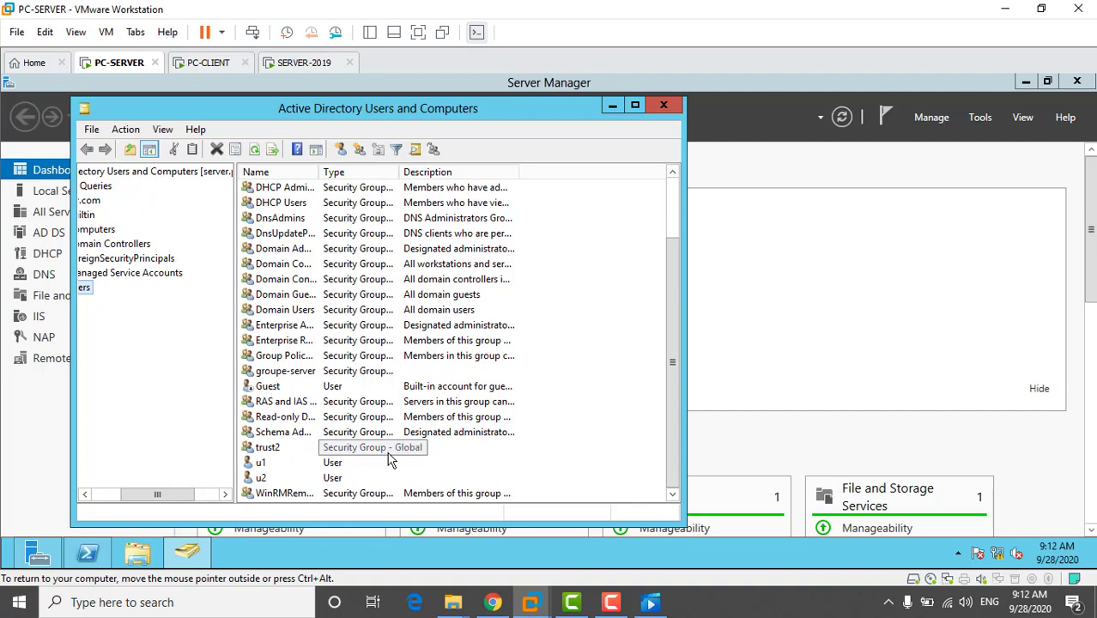
On the PC-CLIENT machine, add the trust2 group to the confiance folder's permissions, apply them, and close the folder window
click(214, 64)
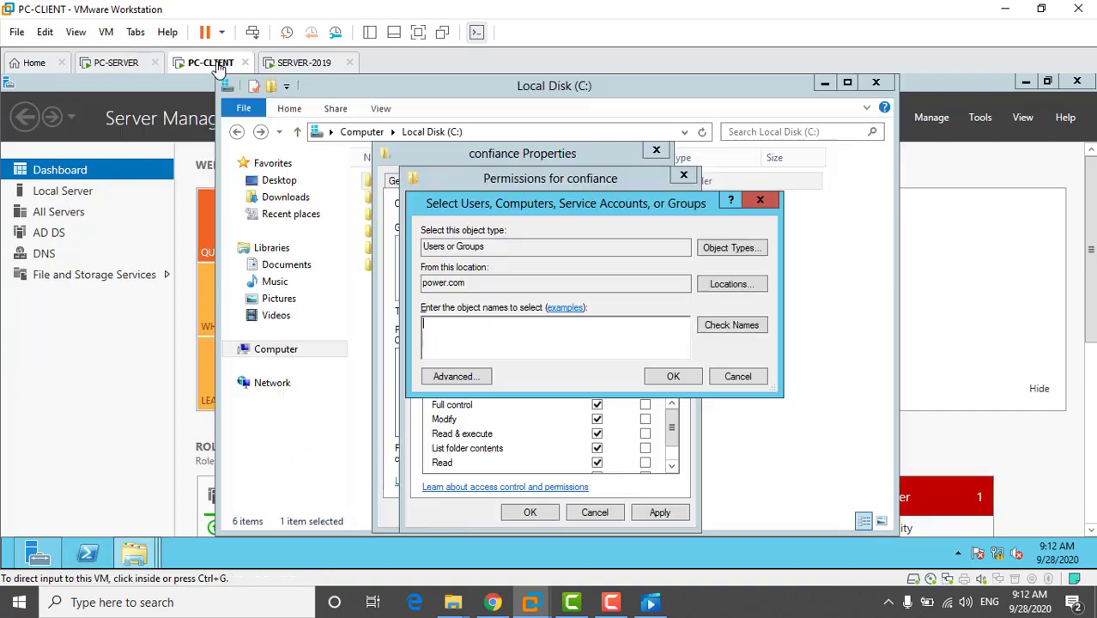
click(536, 341)
text(t)
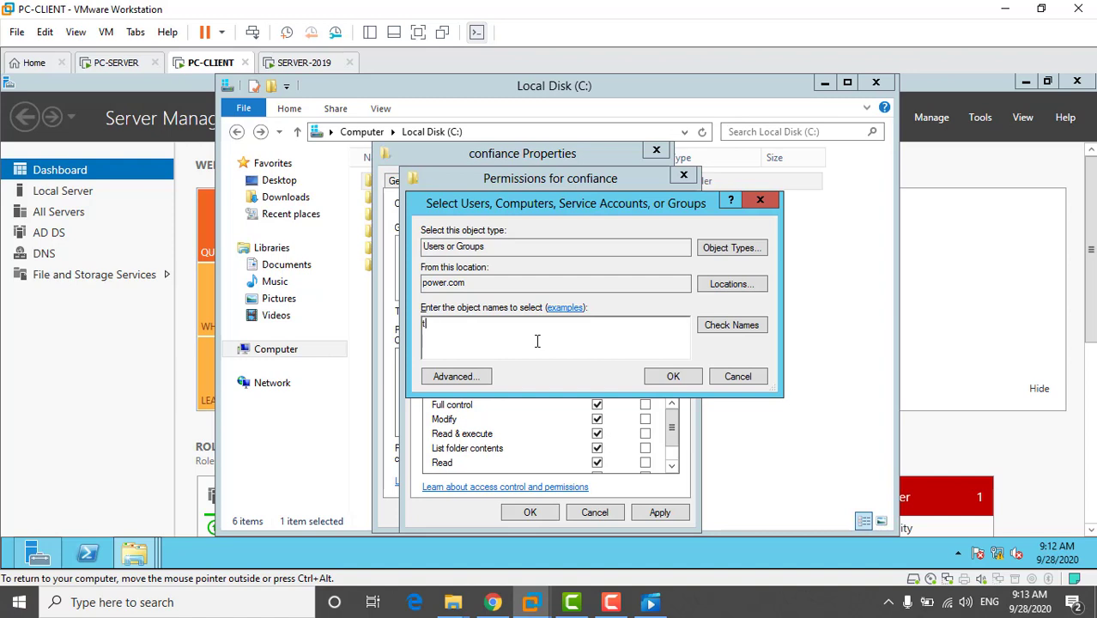
text(rust2)
click(673, 378)
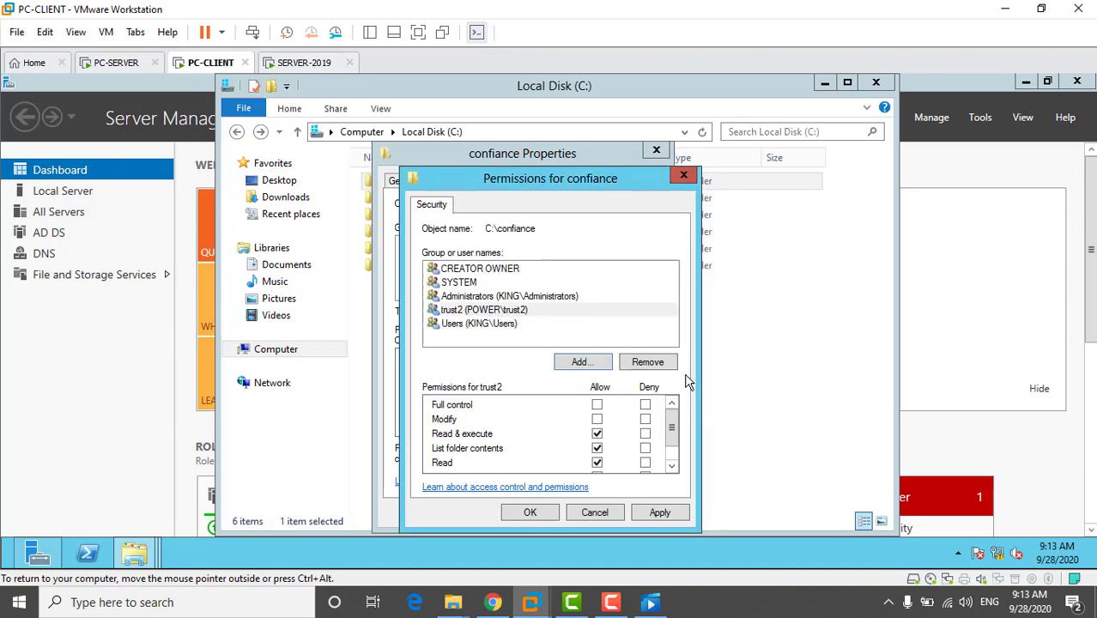
click(525, 513)
click(520, 512)
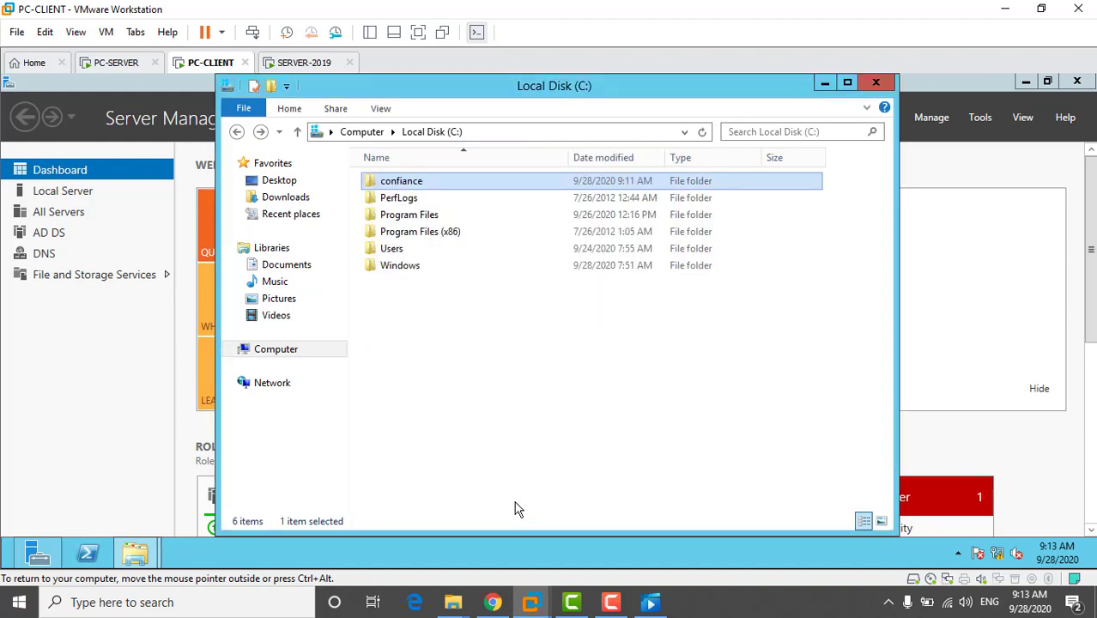
click(539, 396)
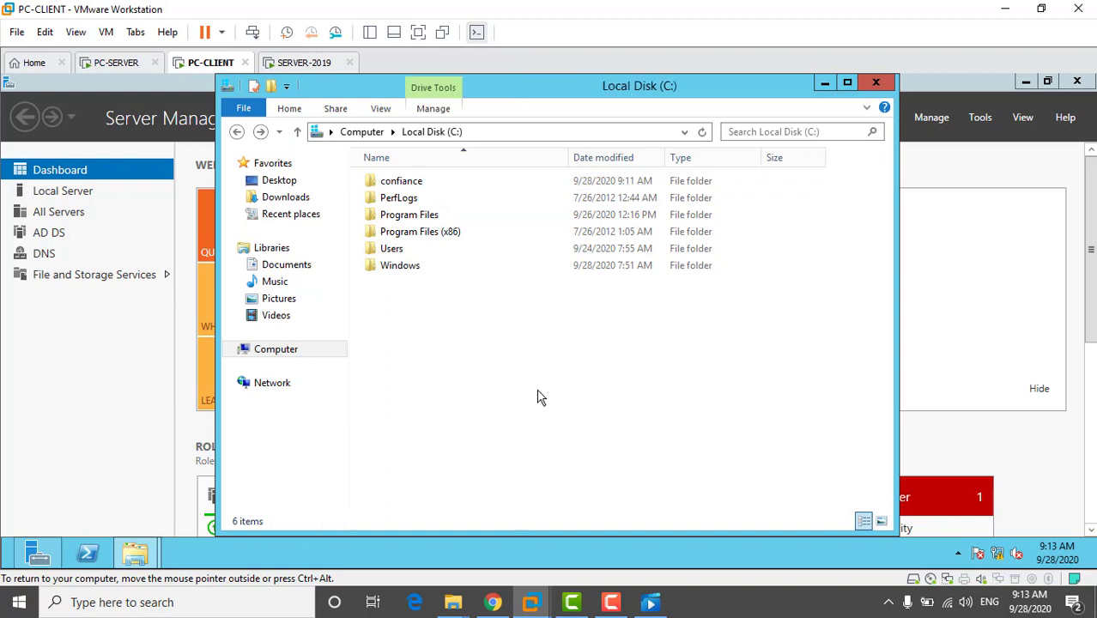
click(874, 84)
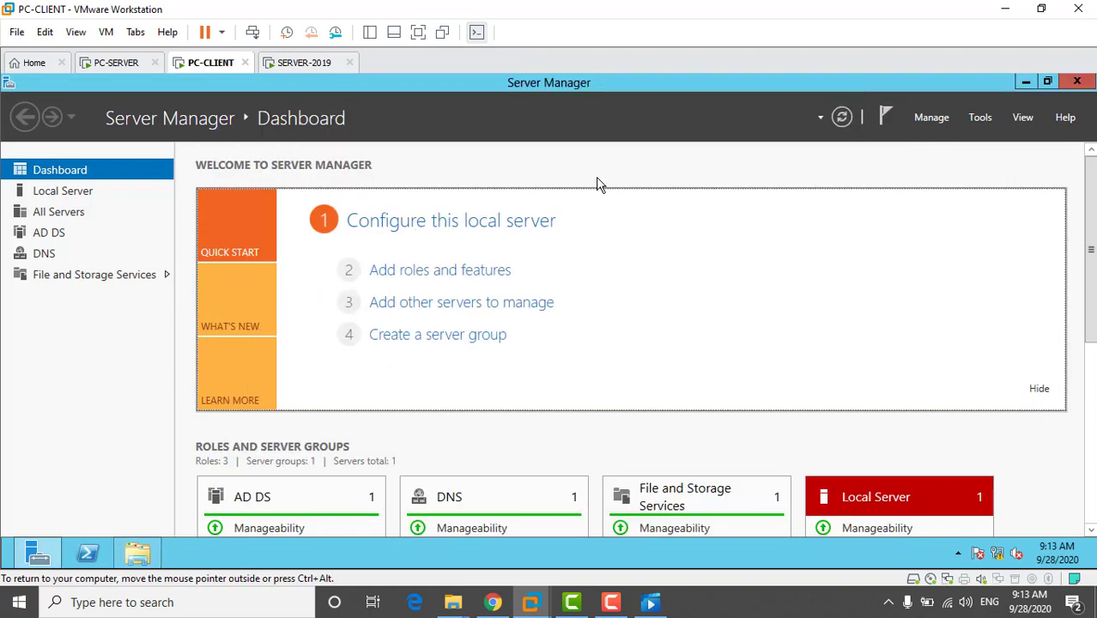
On the PC-SERVER machine, access \\192.168.1.6 over the network and open the text document in the confiance share
click(116, 64)
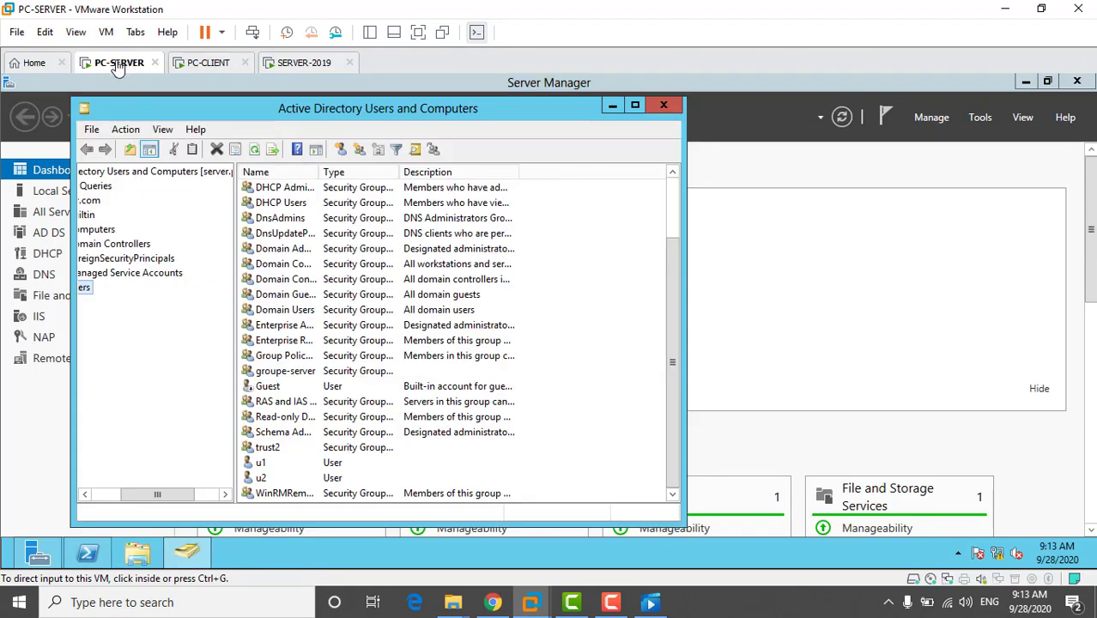
click(663, 105)
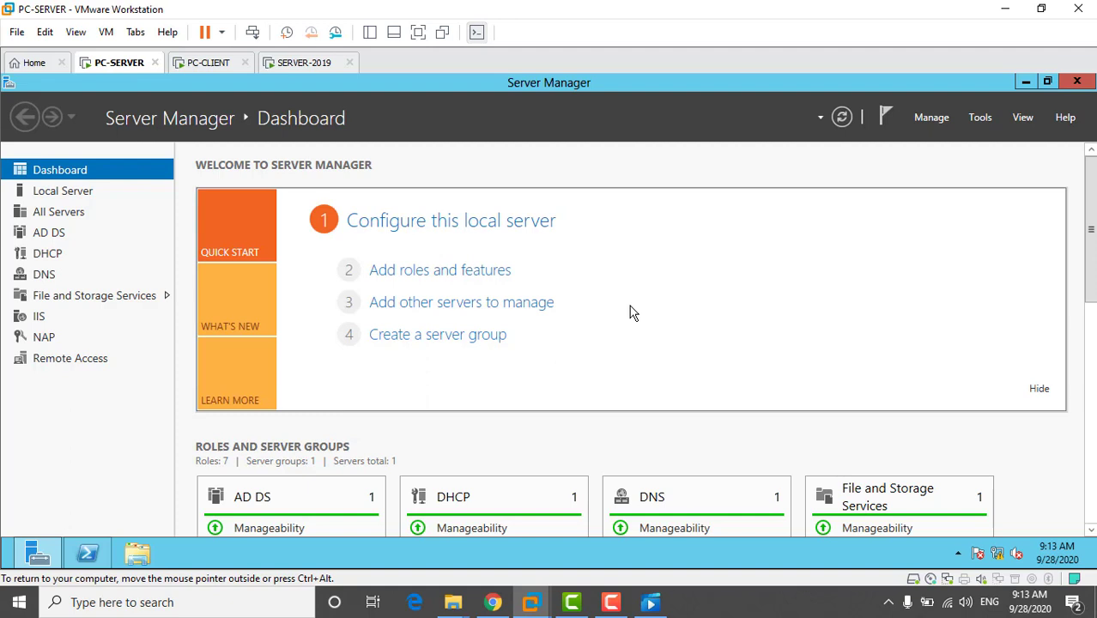
key(super+r)
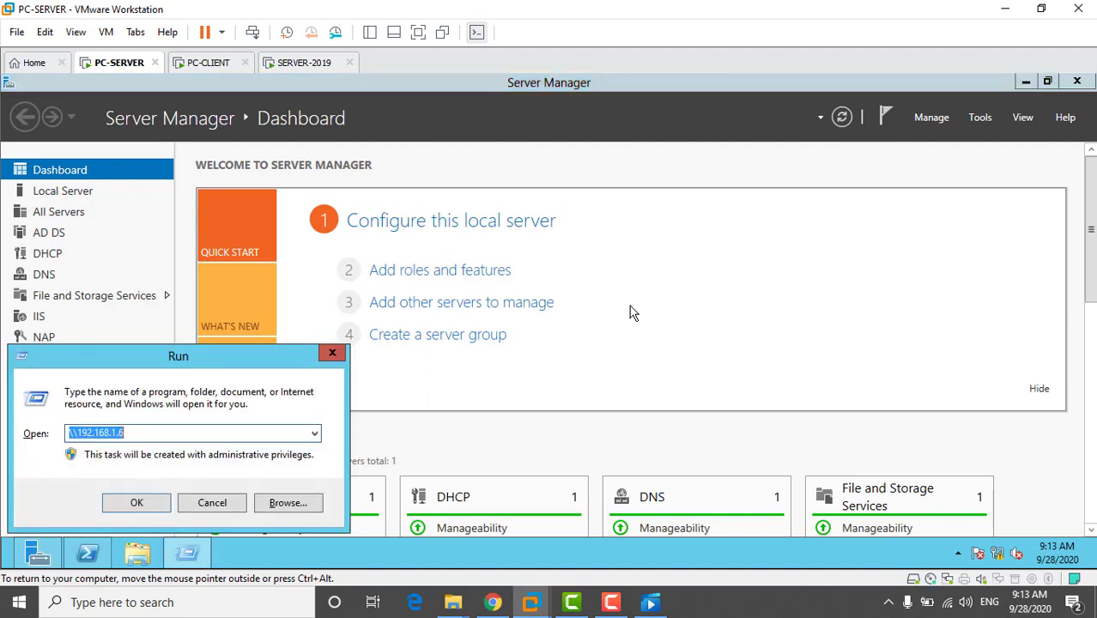
text(\\192.168.1)
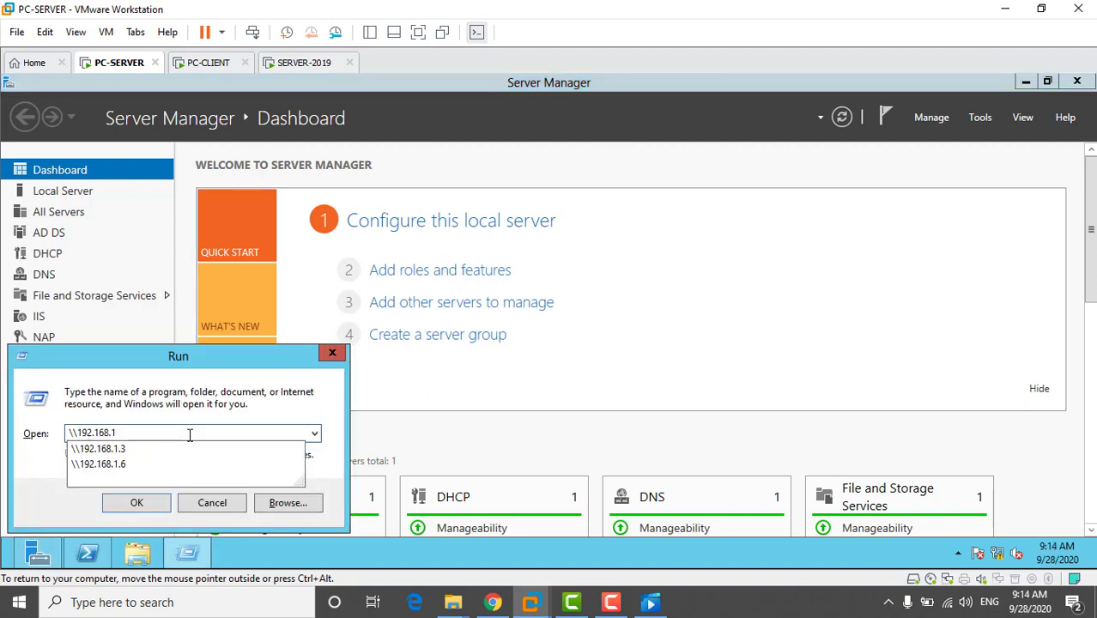
text(.6)
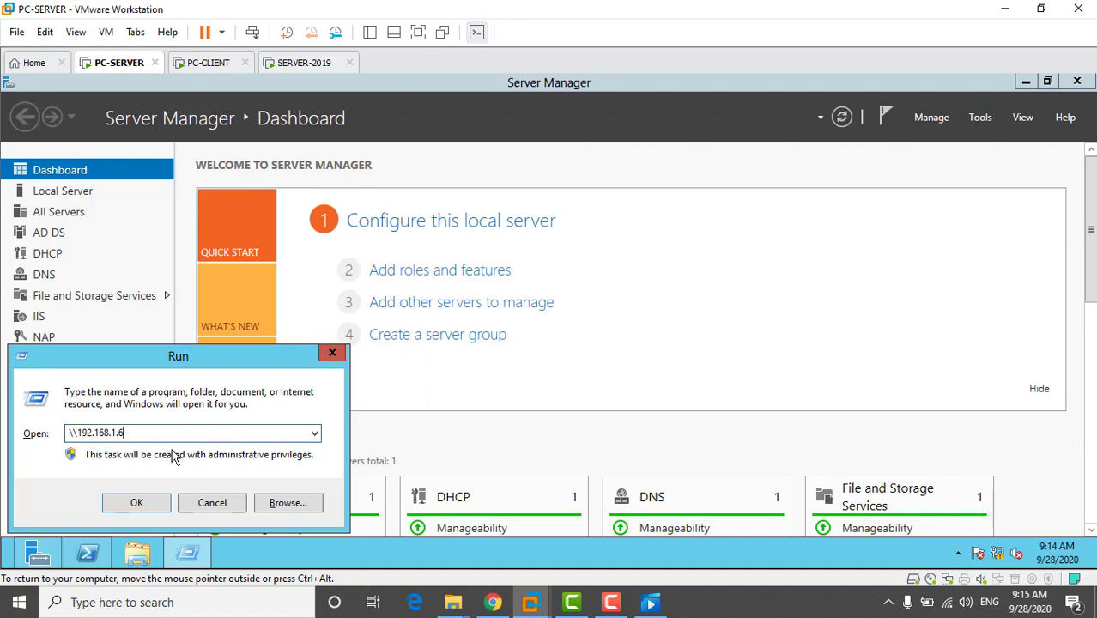
click(138, 503)
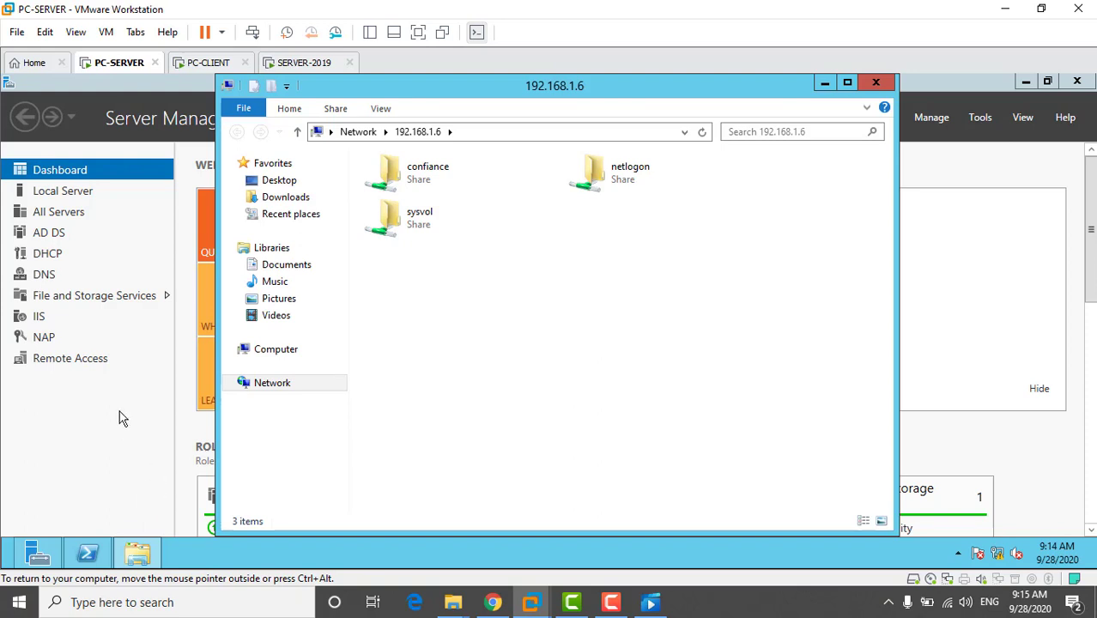
double_click(434, 177)
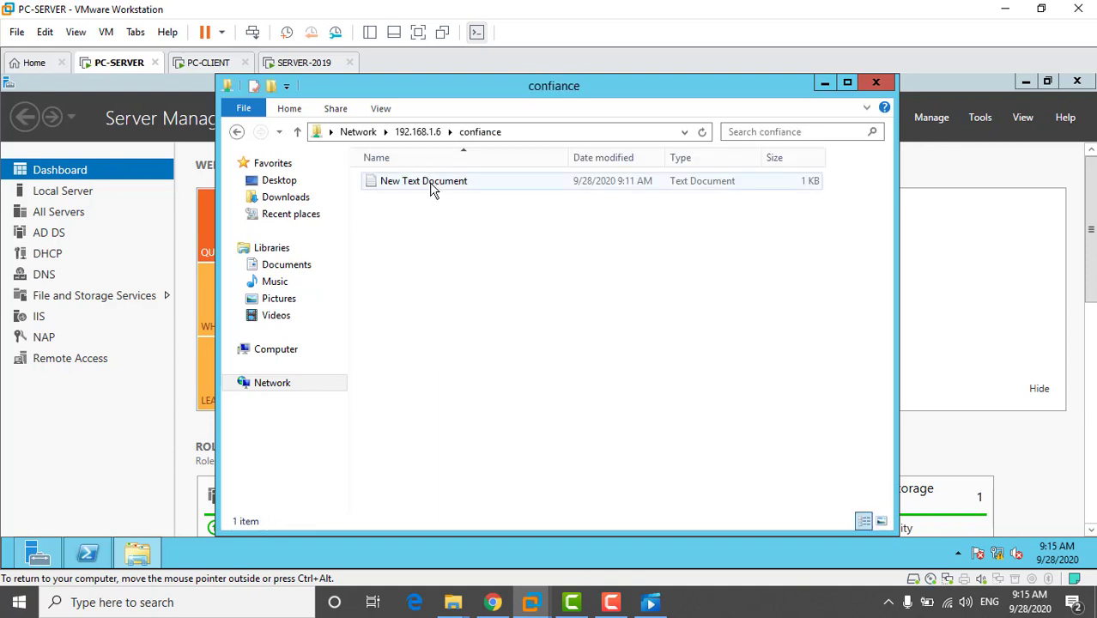
double_click(431, 182)
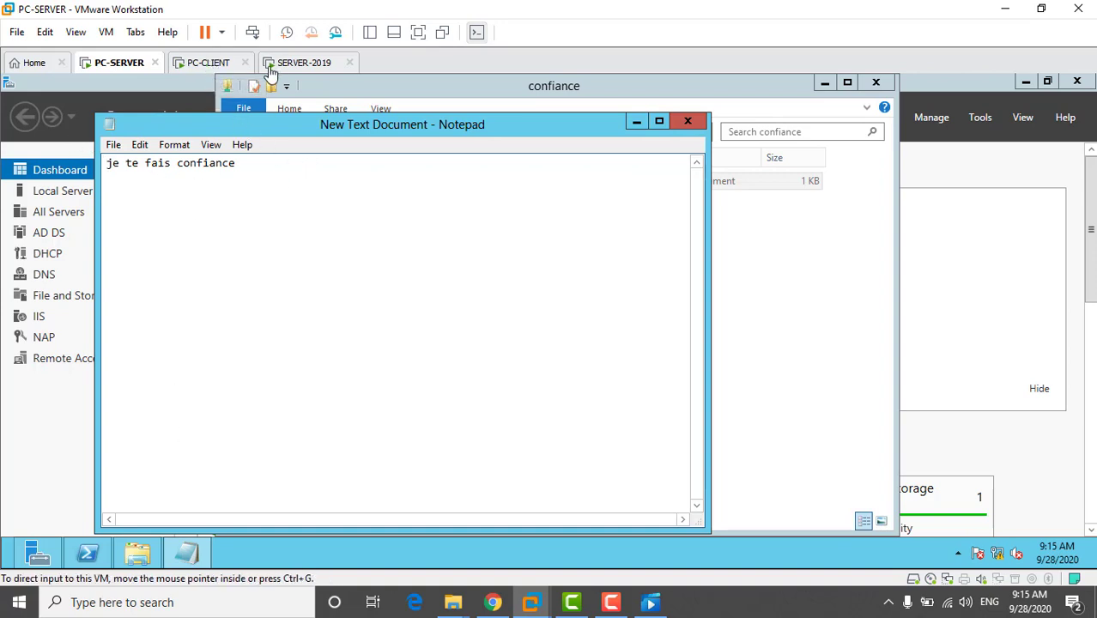
click(223, 65)
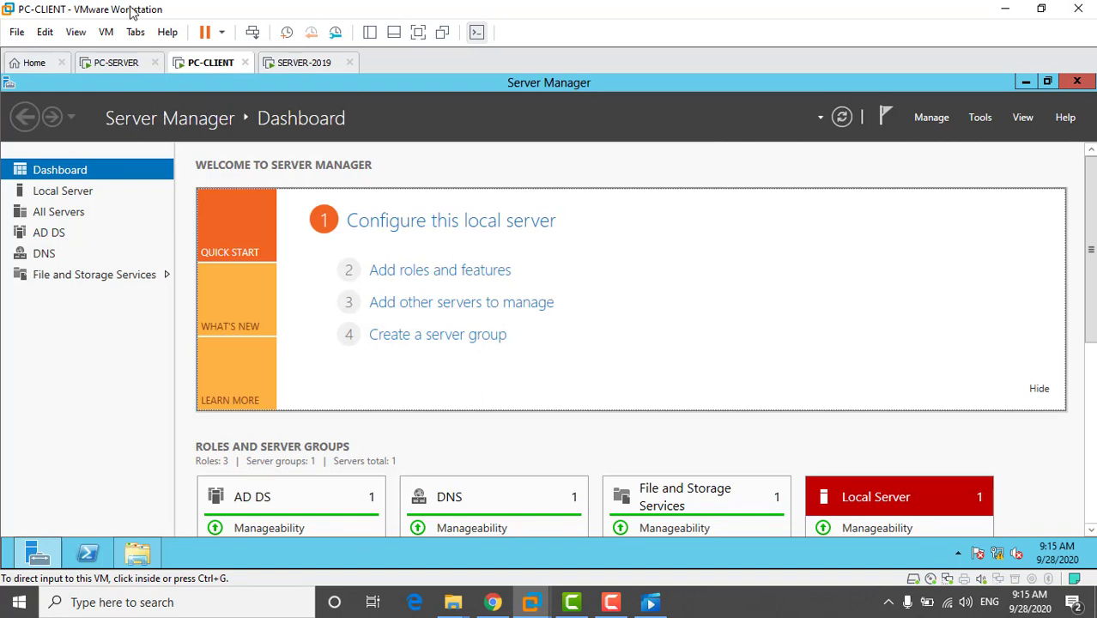
click(119, 62)
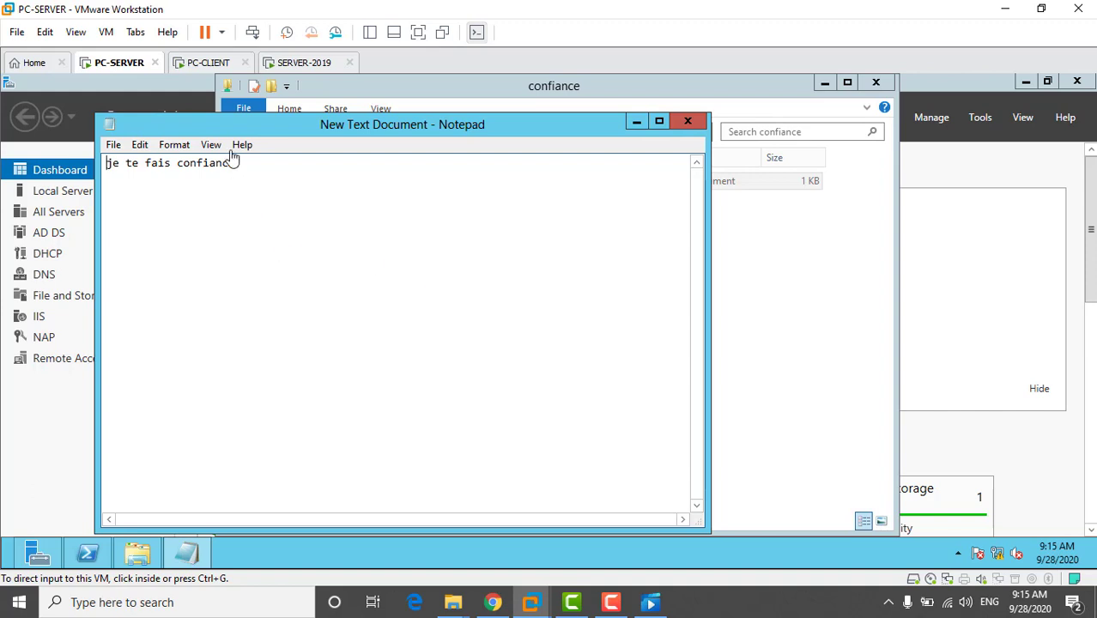
click(194, 63)
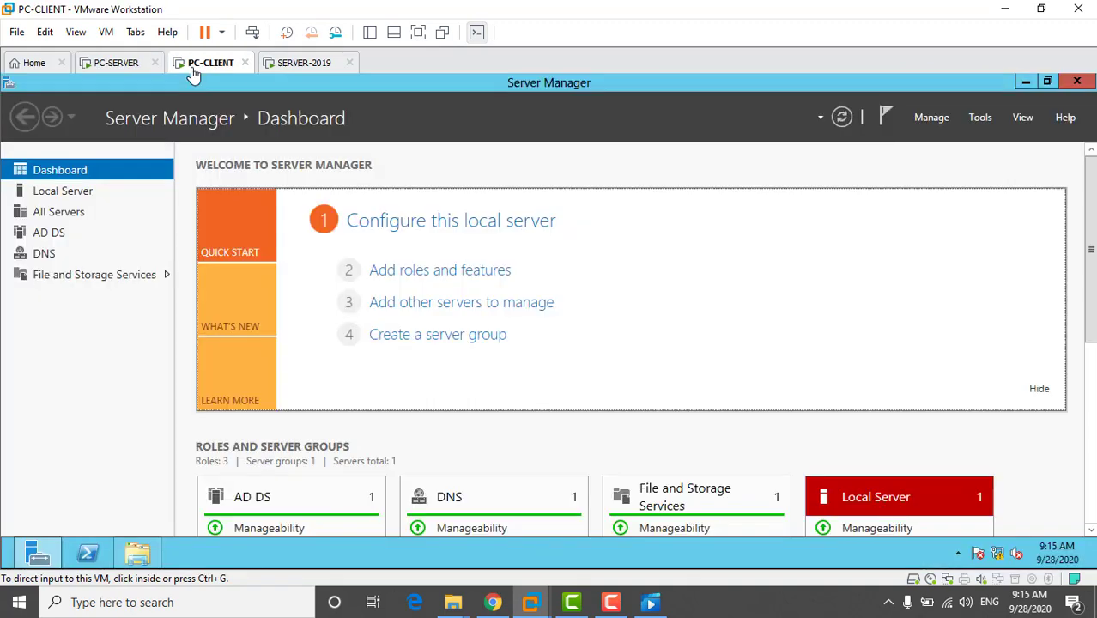